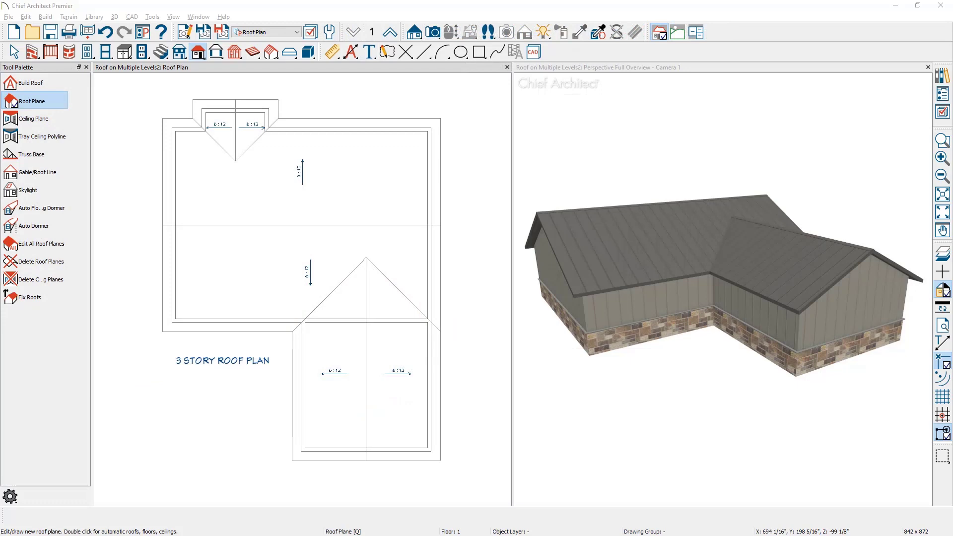
# Build a new 2nd floor derived from the 1st floor plan, keeping the default heights
pyautogui.click(49, 19)
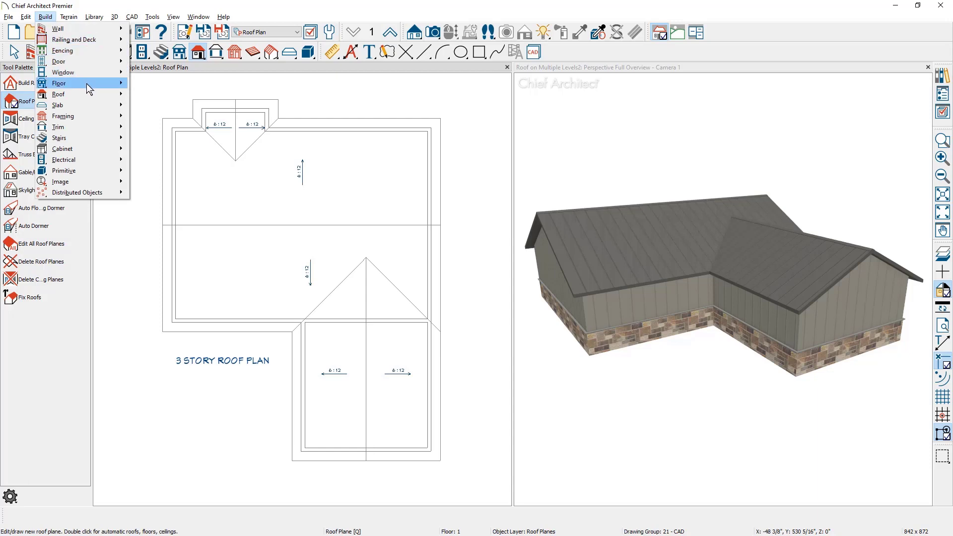
pyautogui.moveTo(88, 86)
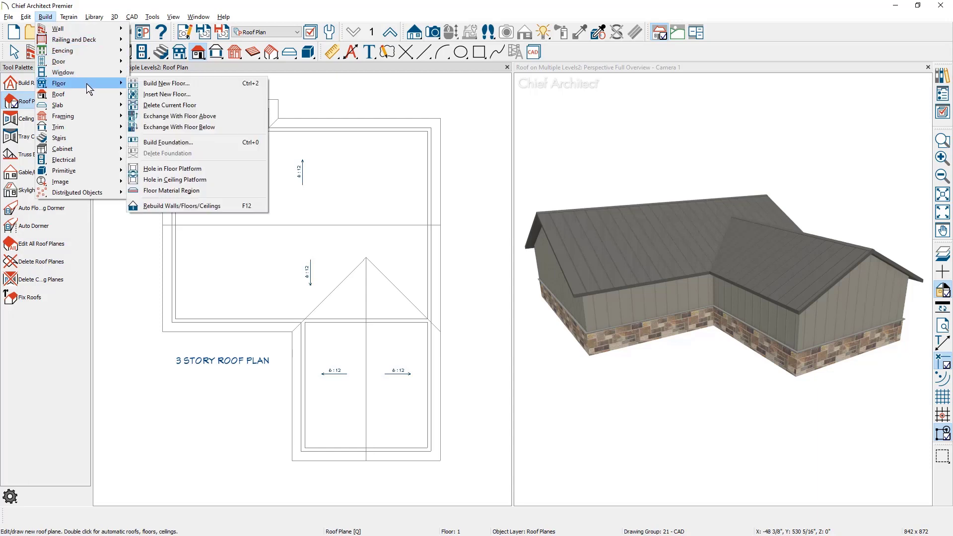
pyautogui.click(212, 84)
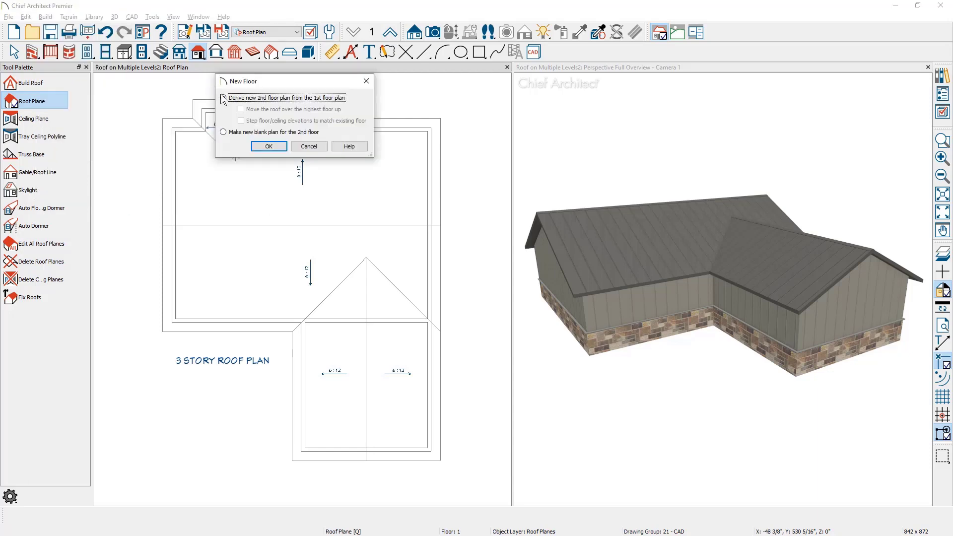
pyautogui.click(263, 145)
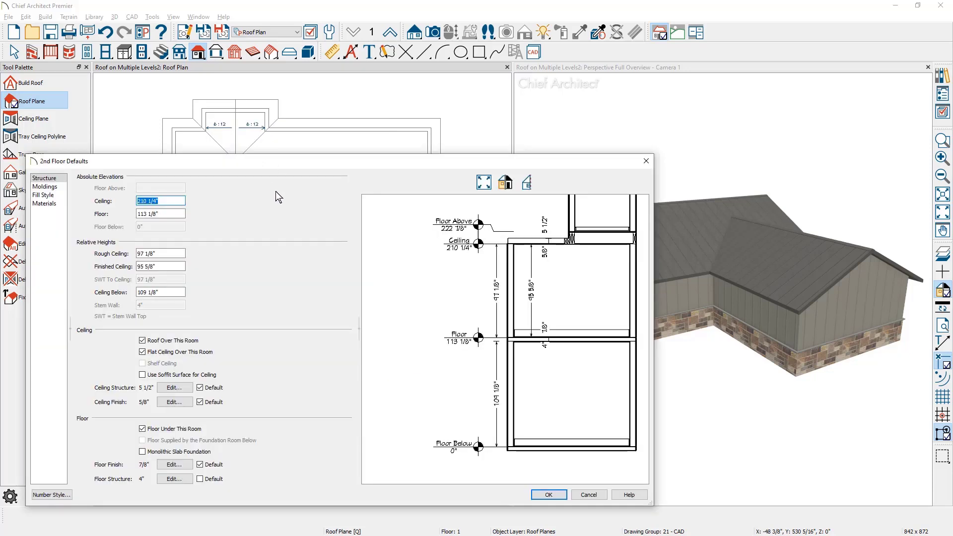
pyautogui.click(549, 494)
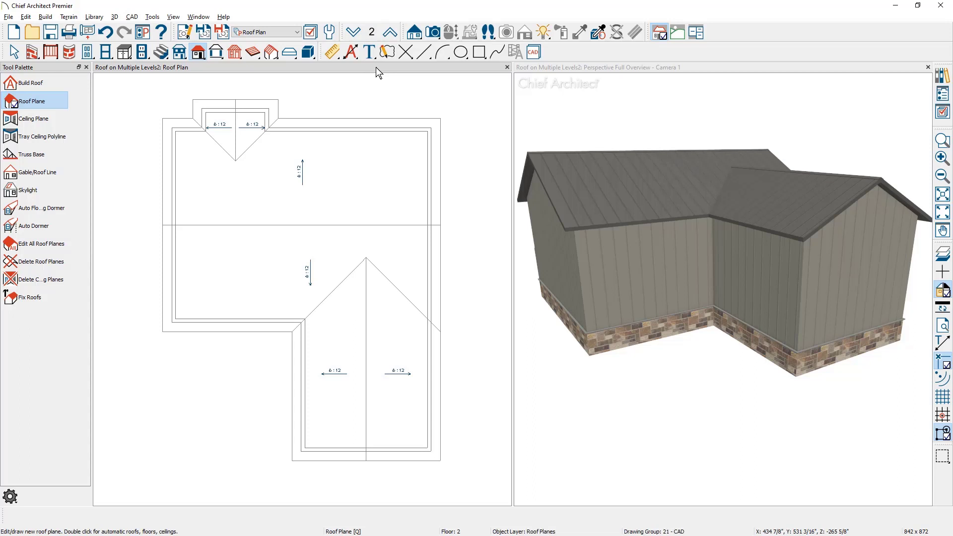
# Pull the lower-wing wall up to the main block and push the bump-out wall flush
pyautogui.click(942, 253)
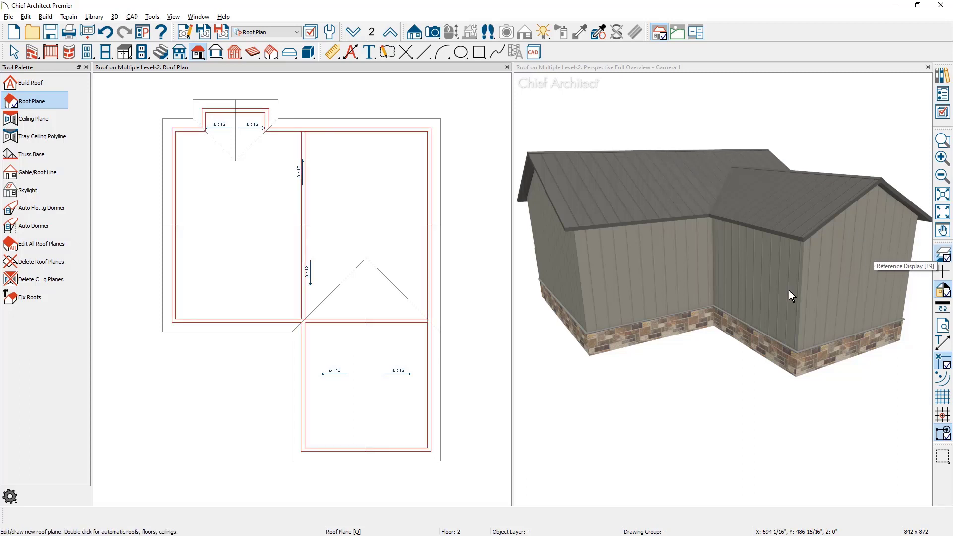
pyautogui.click(368, 449)
pyautogui.moveTo(368, 449); pyautogui.dragTo(371, 320)
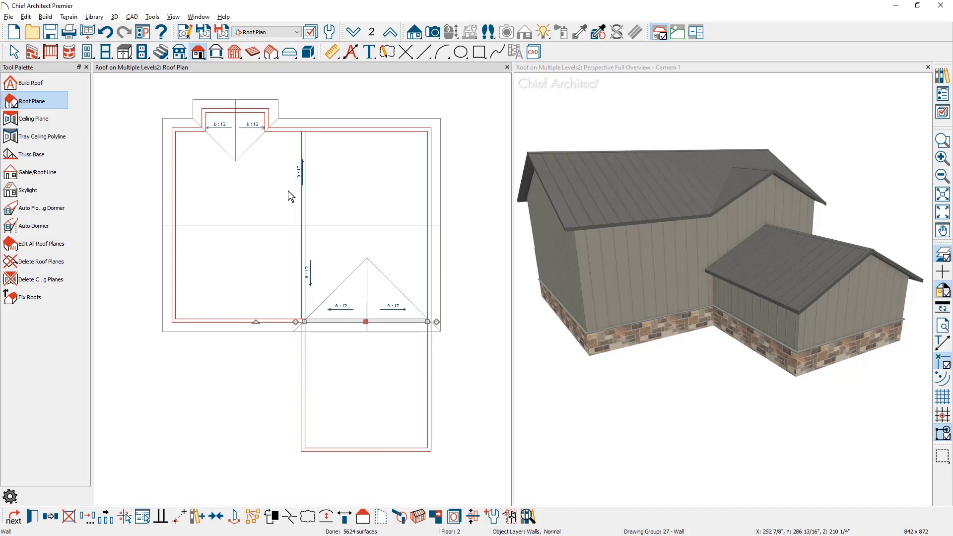
pyautogui.click(255, 113)
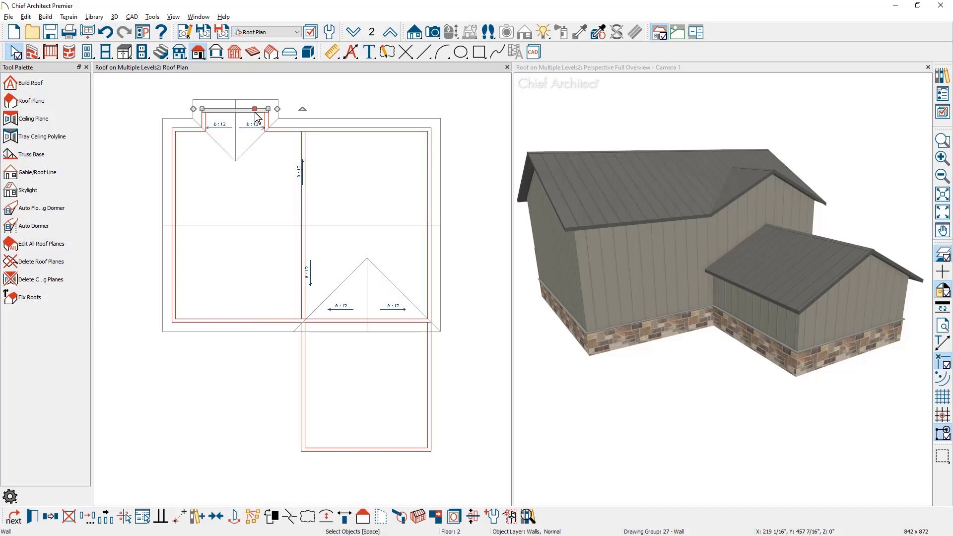
pyautogui.moveTo(255, 110); pyautogui.dragTo(255, 128)
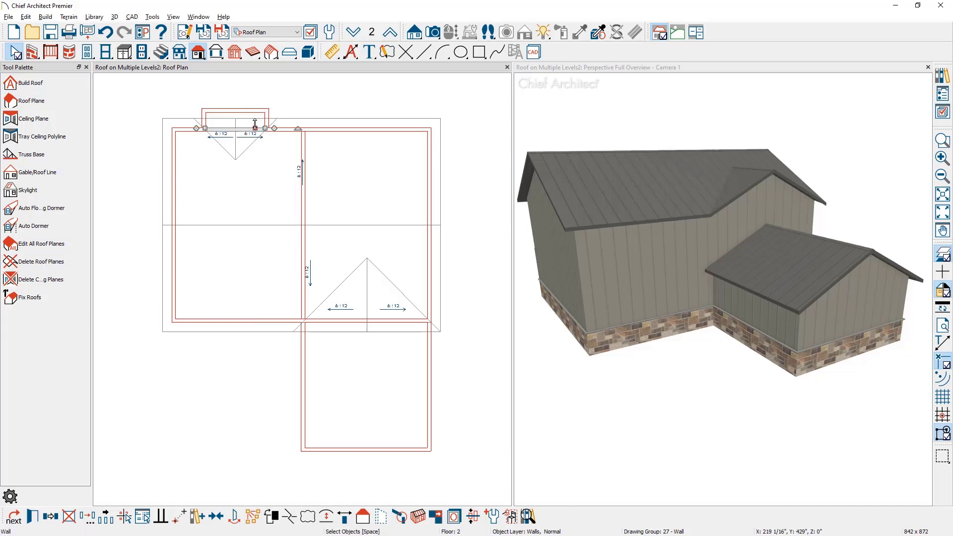
pyautogui.press('Escape')
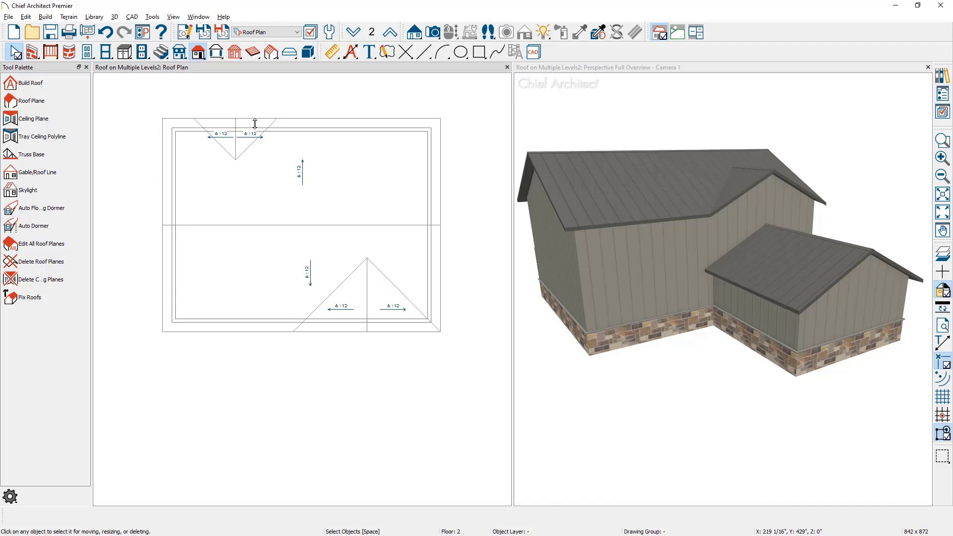
# Extend the 2nd floor's top and bottom walls to the corners, squaring it into a rectangle
pyautogui.click(298, 133)
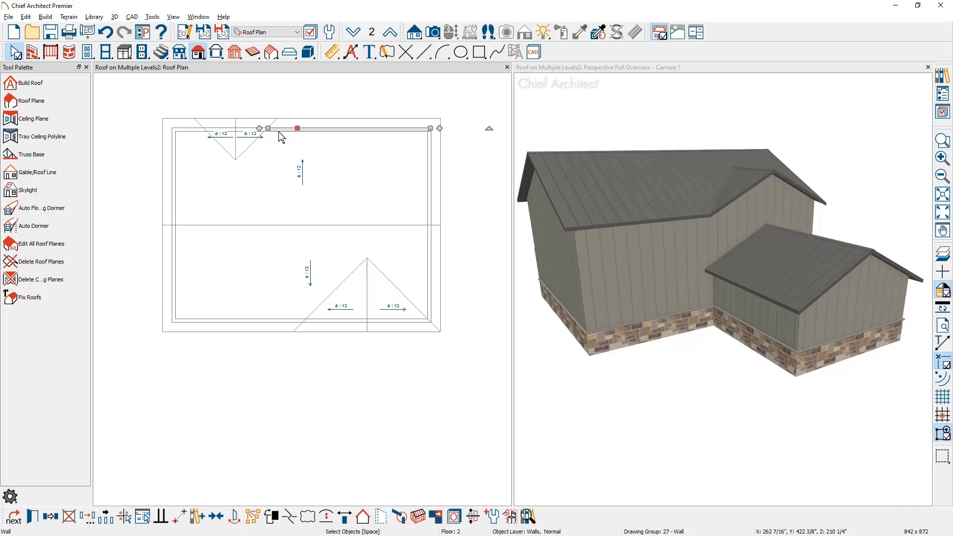
pyautogui.click(188, 132)
pyautogui.moveTo(188, 131); pyautogui.dragTo(172, 131)
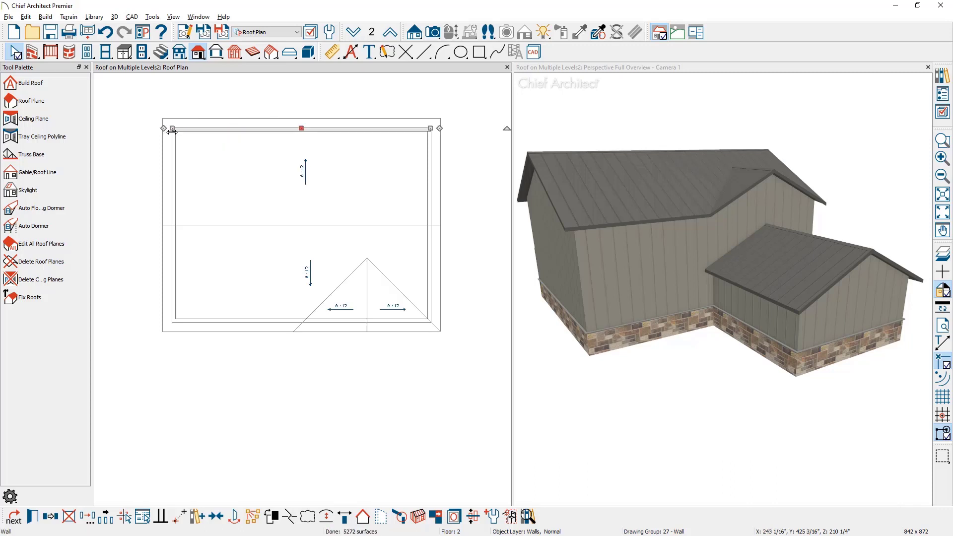
pyautogui.click(248, 320)
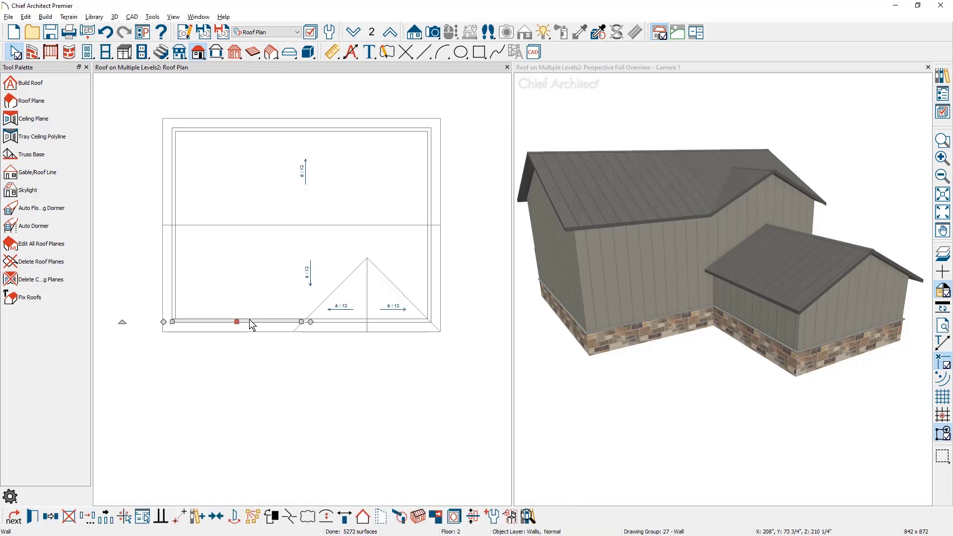
pyautogui.moveTo(304, 322); pyautogui.dragTo(428, 322)
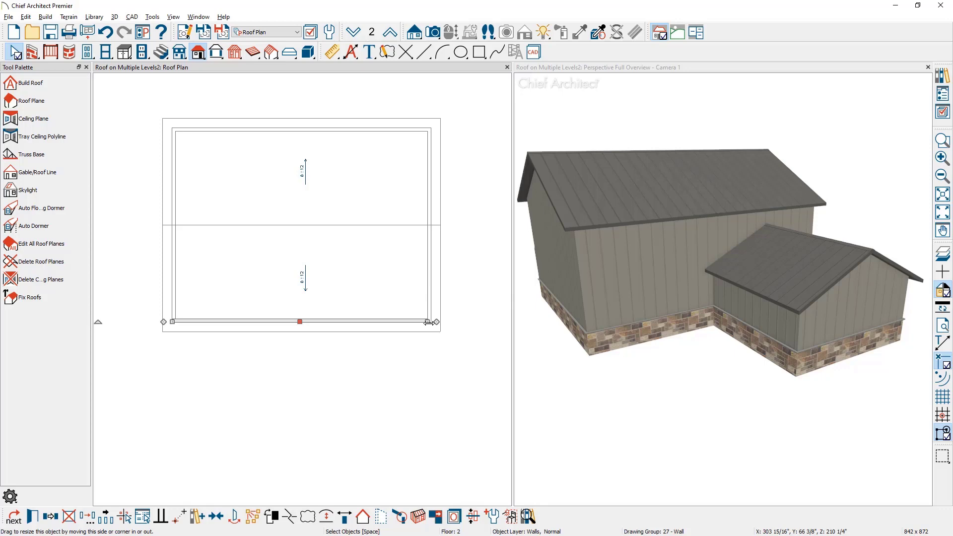
pyautogui.click(47, 21)
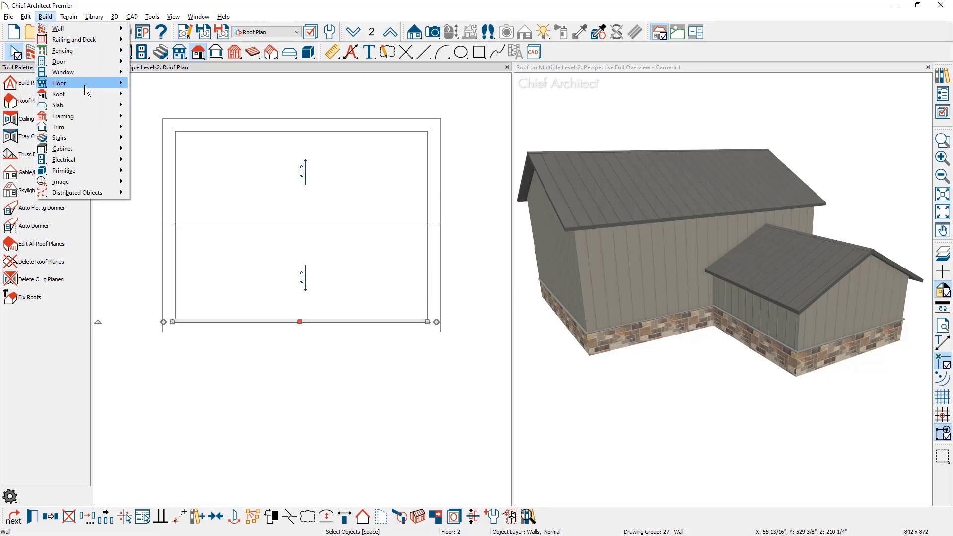
# Build a 3rd floor derived from the 2nd floor plan and orbit the 3D view
pyautogui.moveTo(124, 87)
pyautogui.click(204, 85)
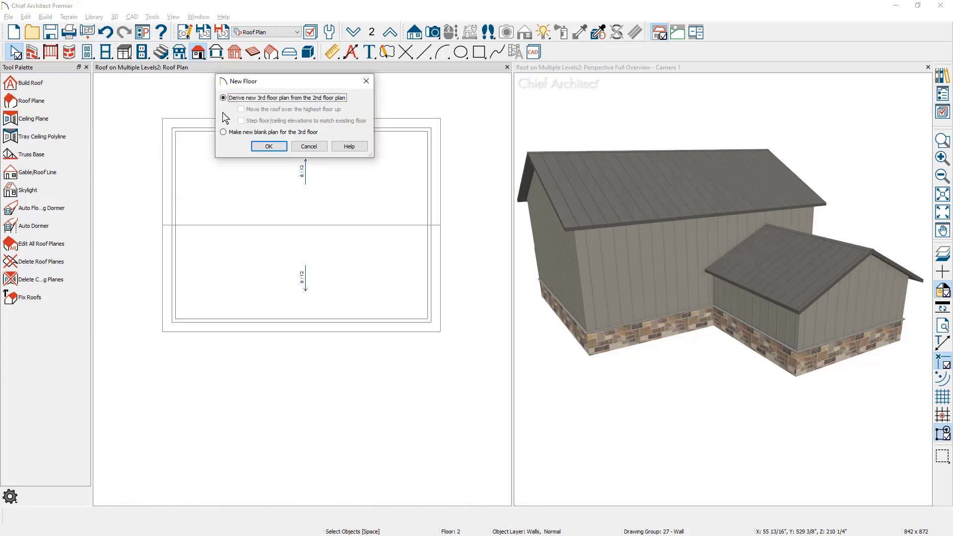
pyautogui.click(254, 143)
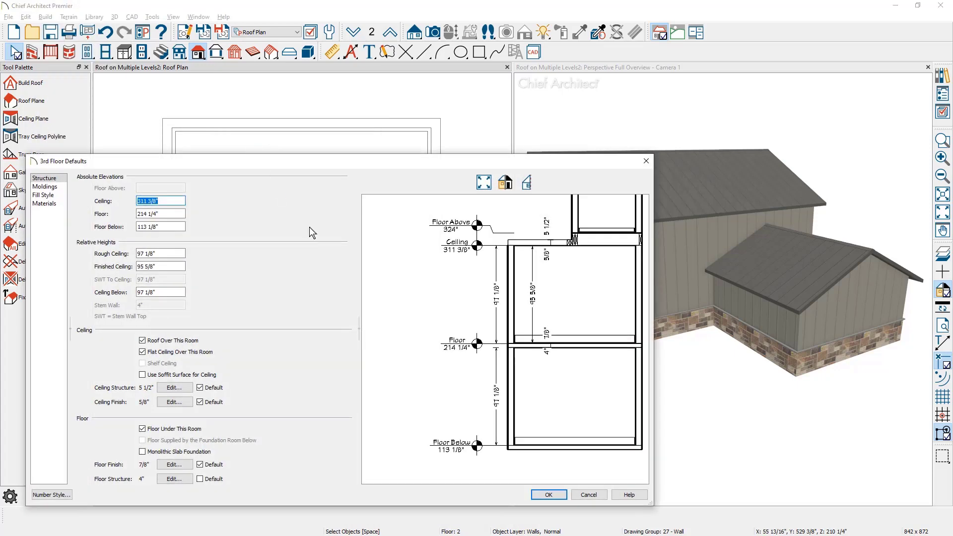
pyautogui.click(537, 495)
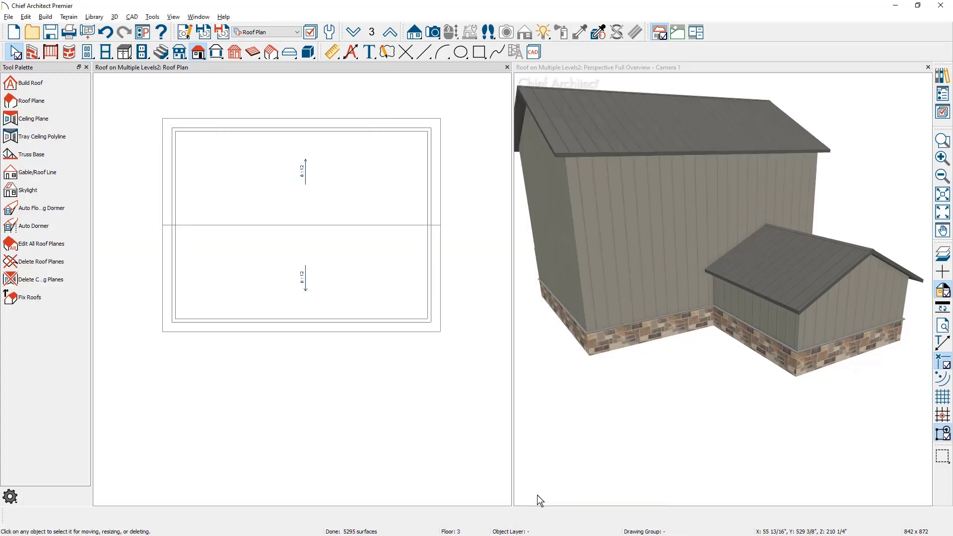
pyautogui.moveTo(670, 354); pyautogui.dragTo(696, 393)
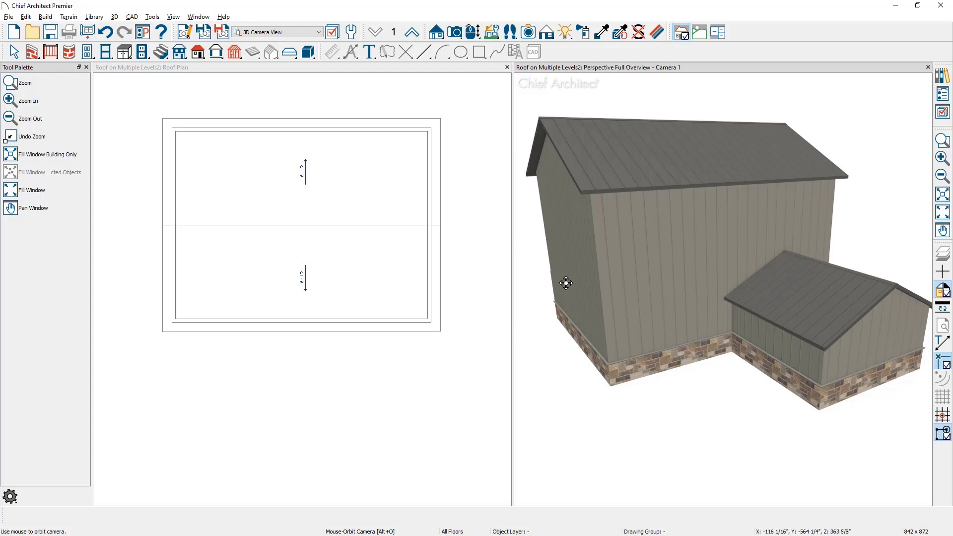
# Turn on Reference Display in the roof plan and review the Change Floor/Reference floor list
pyautogui.click(377, 66)
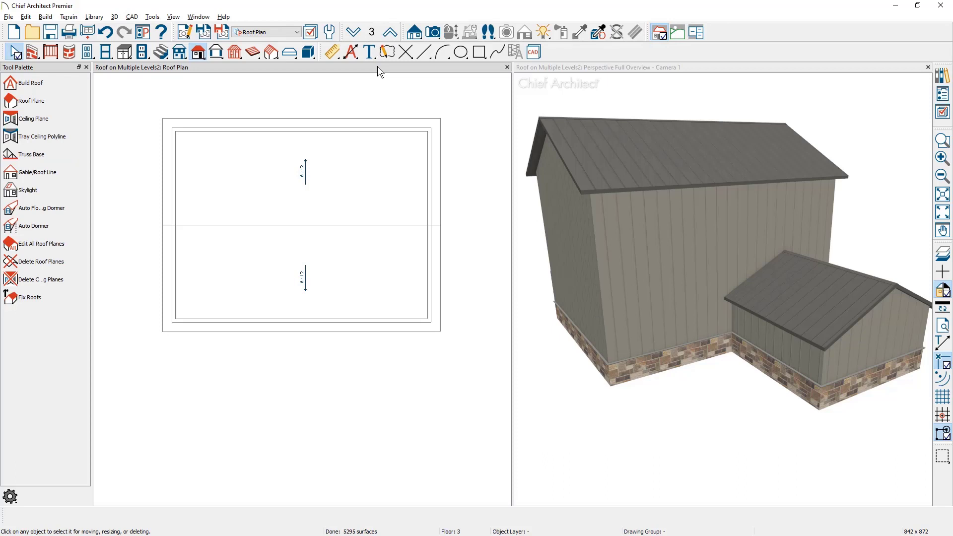
pyautogui.press('F9')
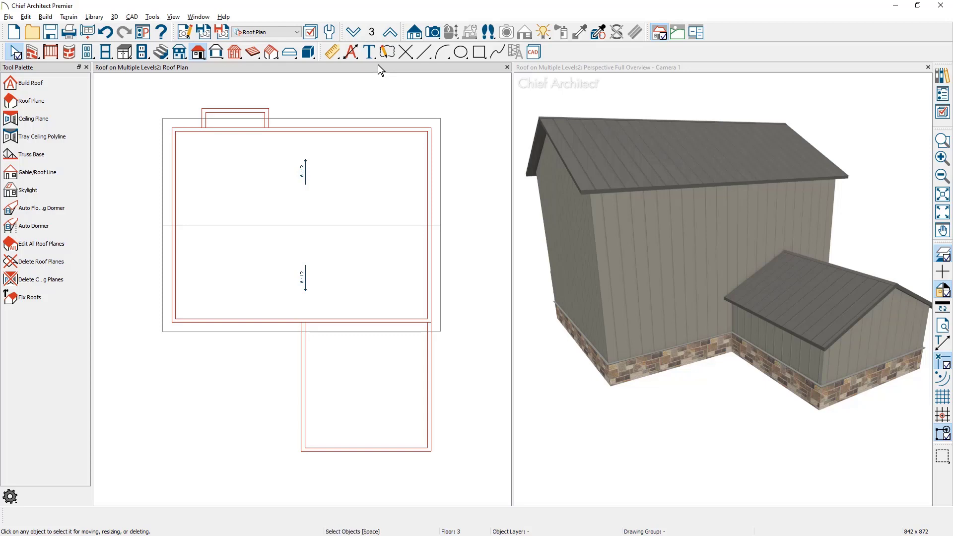
pyautogui.click(371, 32)
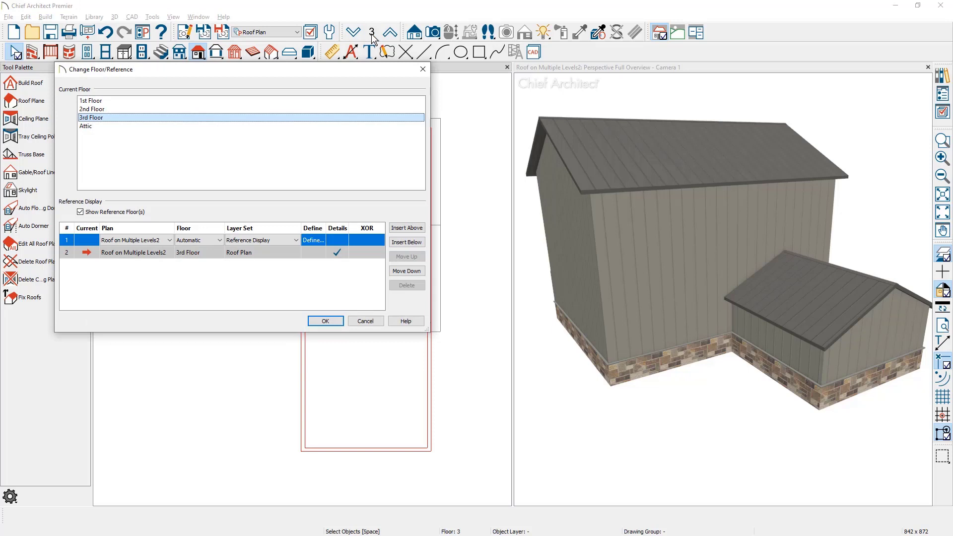
pyautogui.click(197, 241)
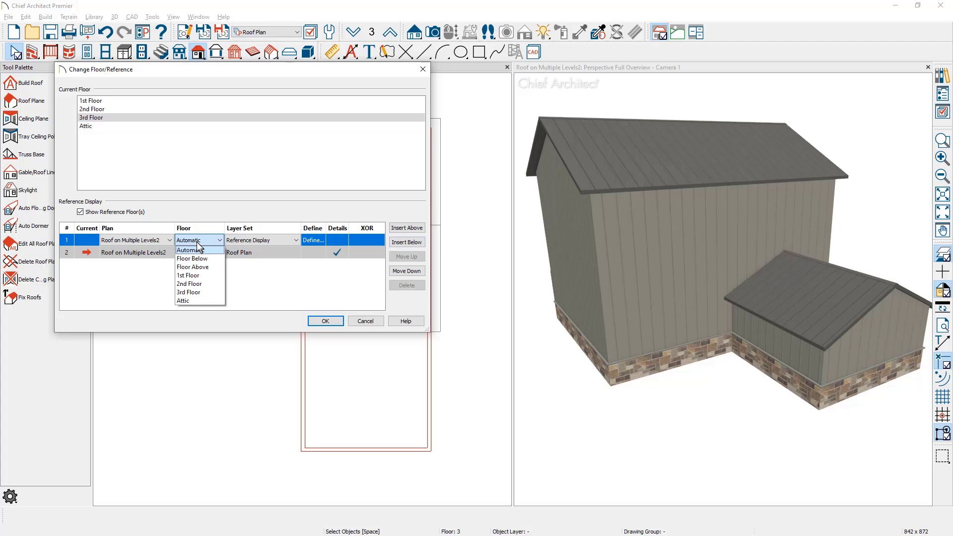
pyautogui.click(365, 322)
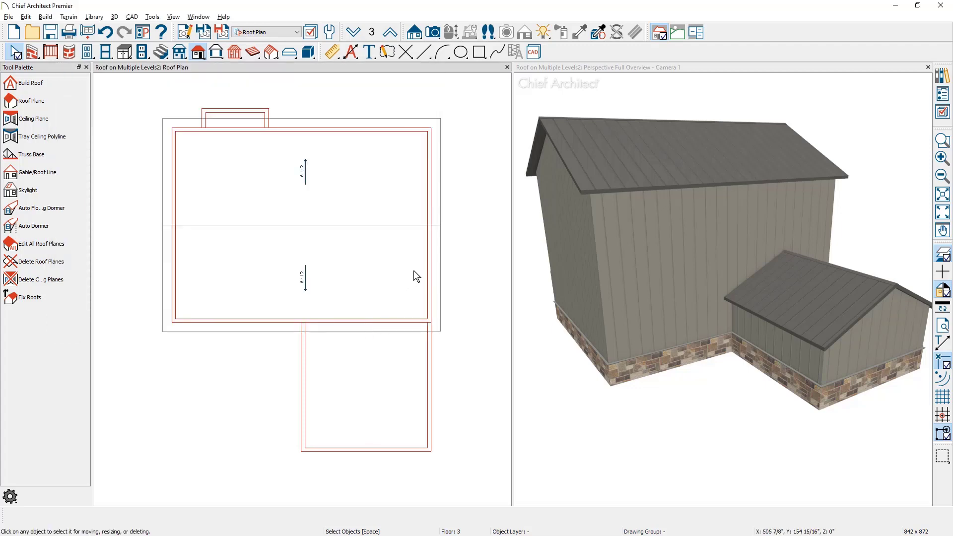
# Move the 3rd floor's right wall to mid-block, then select its left wall
pyautogui.click(430, 251)
pyautogui.moveTo(431, 251); pyautogui.dragTo(302, 316)
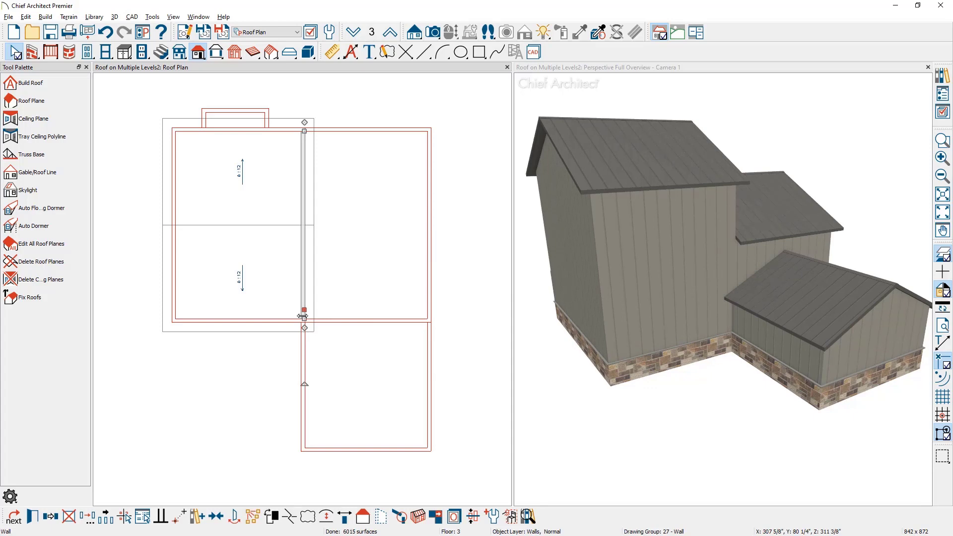
pyautogui.press('Escape')
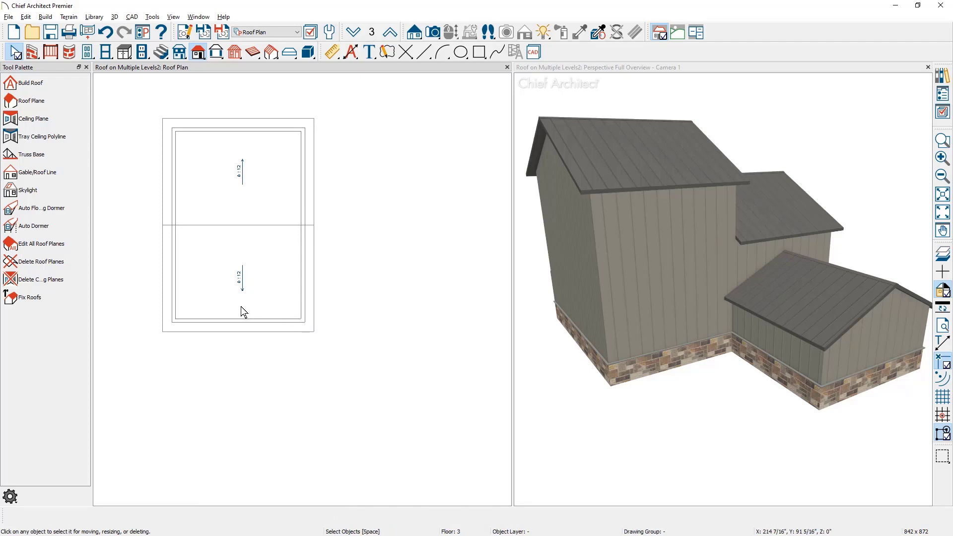
pyautogui.click(173, 281)
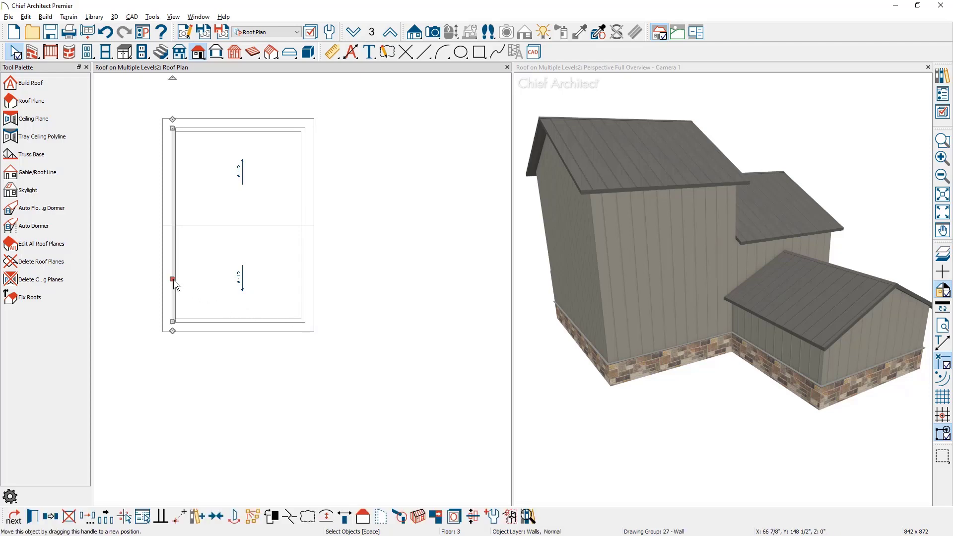
# Make the 3rd floor's left wall a High Shed/Gable wall
pyautogui.doubleClick(174, 279)
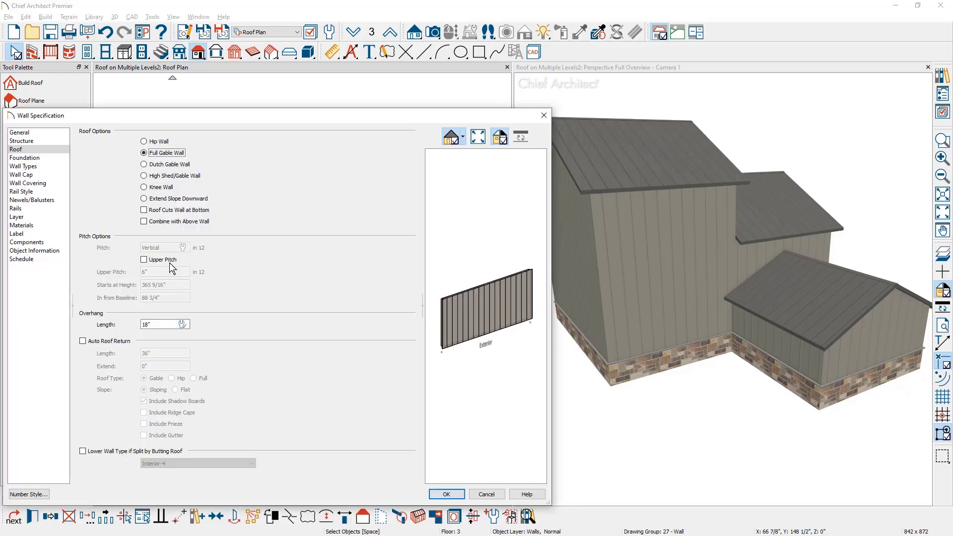
pyautogui.click(162, 177)
pyautogui.click(446, 494)
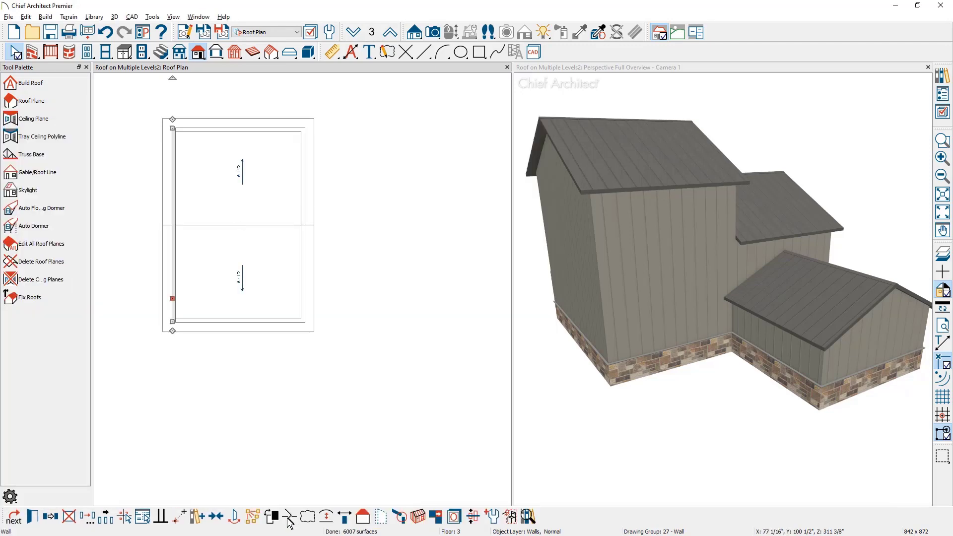
# Turn the right wall into a hip wall with a 3:12 pitch
pyautogui.click(302, 294)
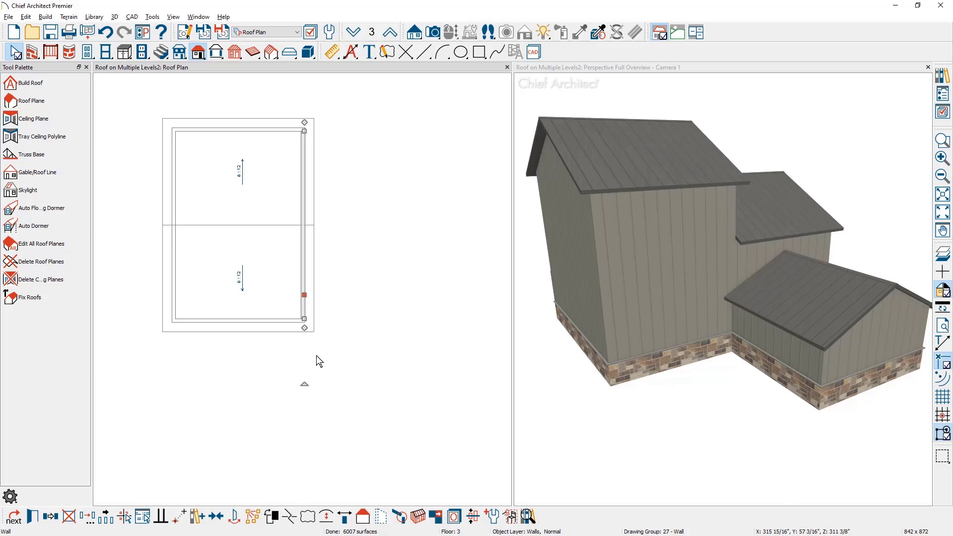
pyautogui.click(363, 515)
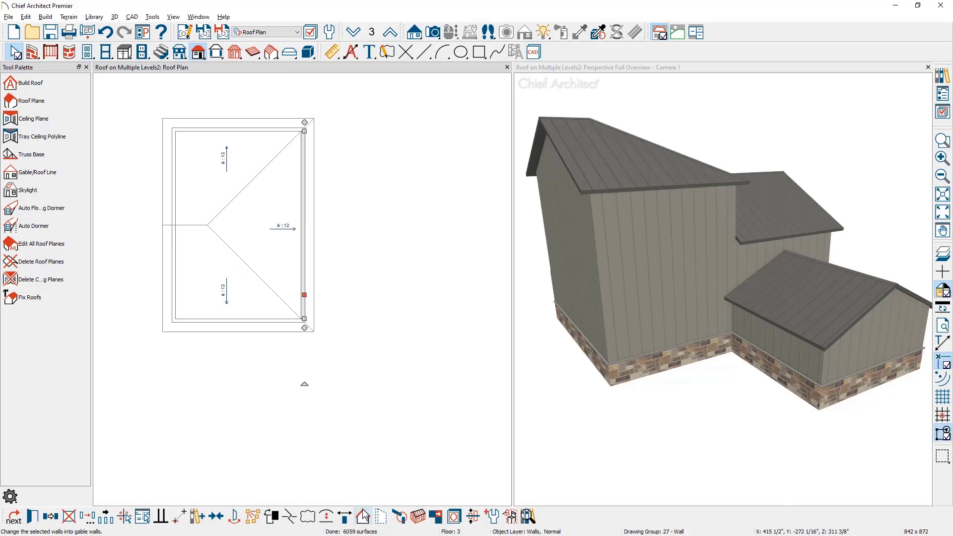
pyautogui.press('e')
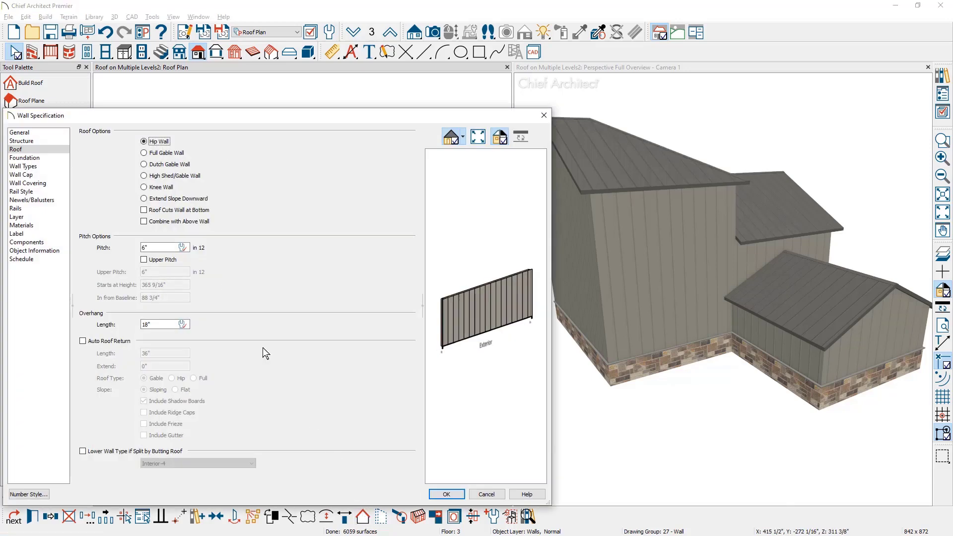
pyautogui.click(148, 247)
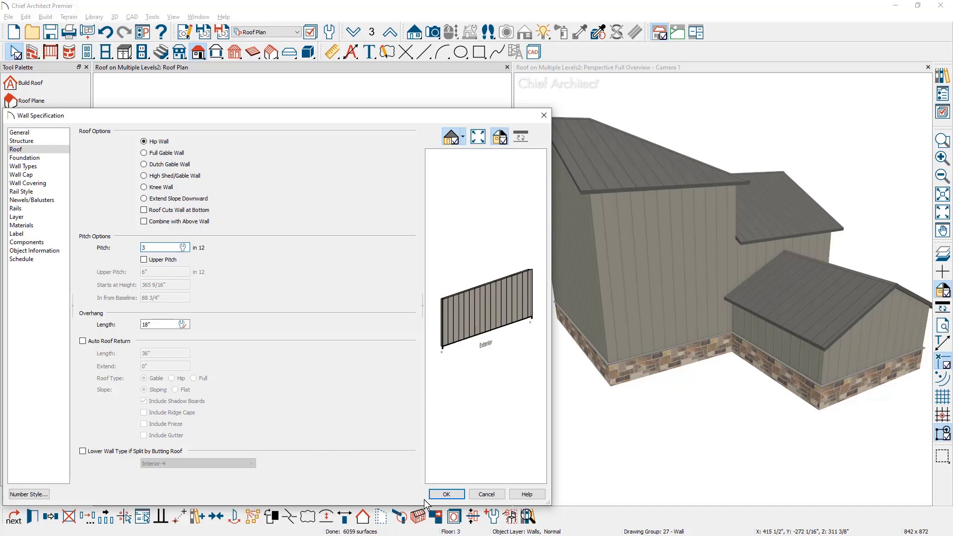
pyautogui.click(446, 493)
# Set the top and bottom walls to gable walls
pyautogui.click(261, 322)
pyautogui.keyDown('shift'); pyautogui.click(262, 132); pyautogui.keyUp('shift')
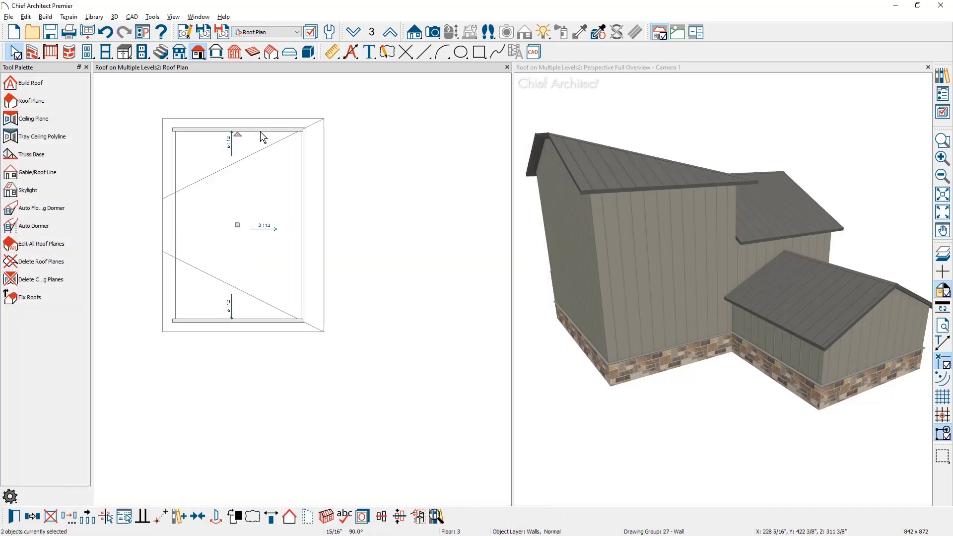
pyautogui.click(292, 518)
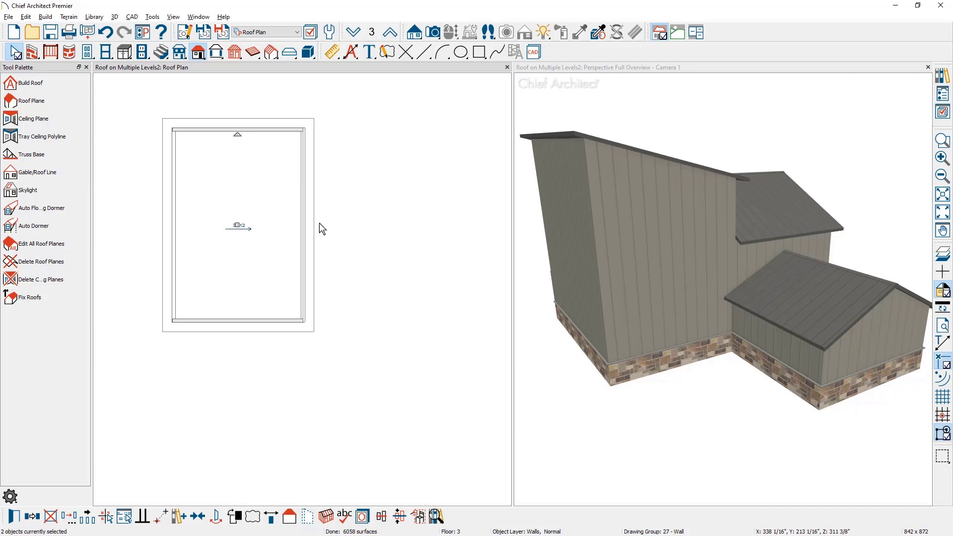
# Display both 2nd-floor roof planes on the floor below, turning off Auto Rebuild Roofs
pyautogui.click(352, 33)
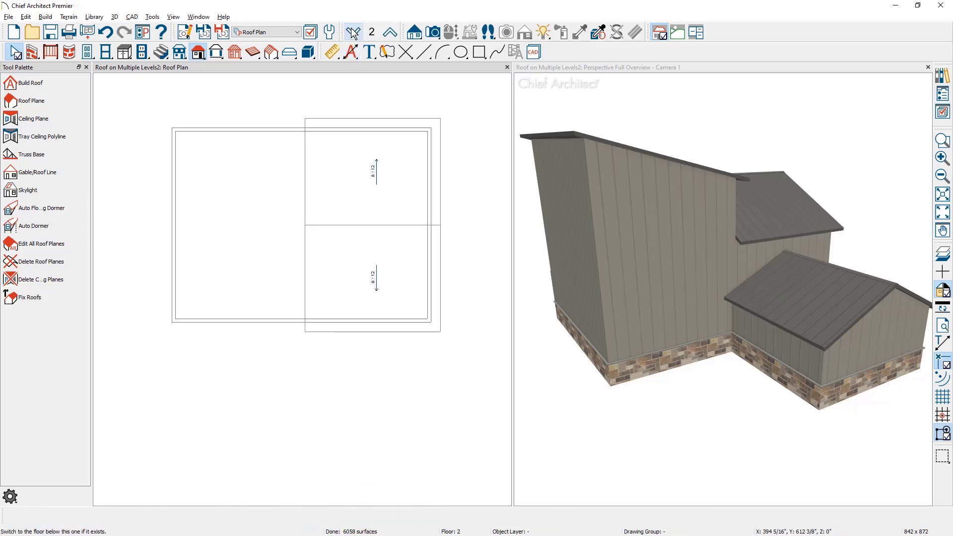
pyautogui.click(352, 33)
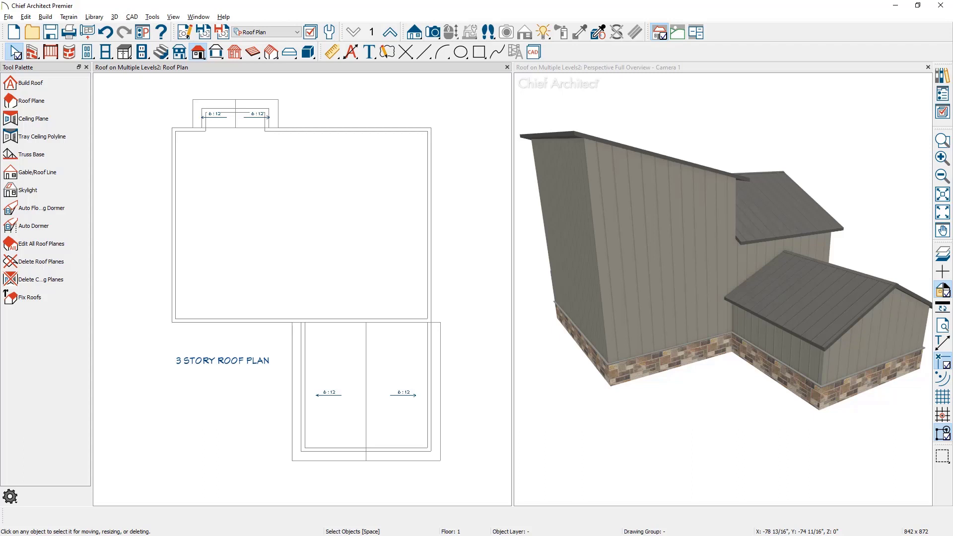
pyautogui.click(389, 33)
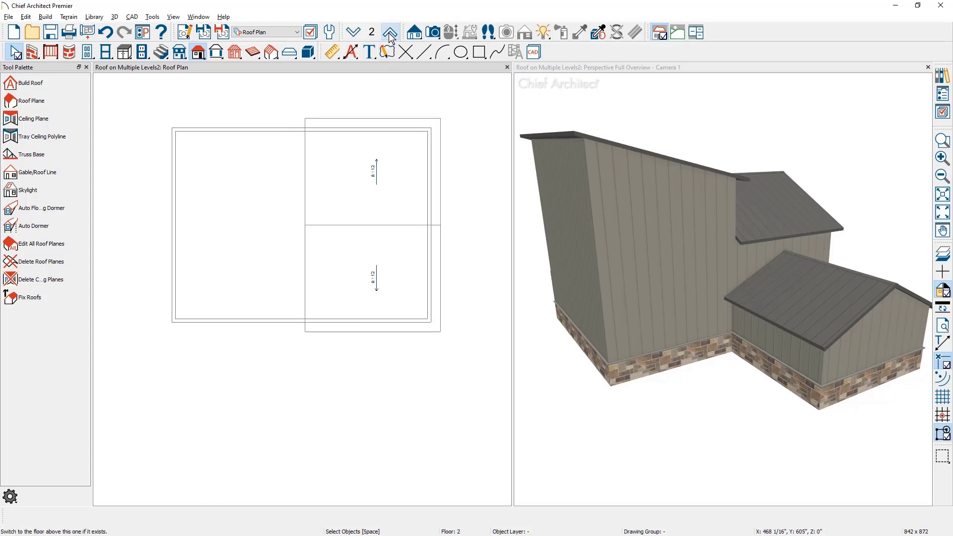
pyautogui.click(391, 118)
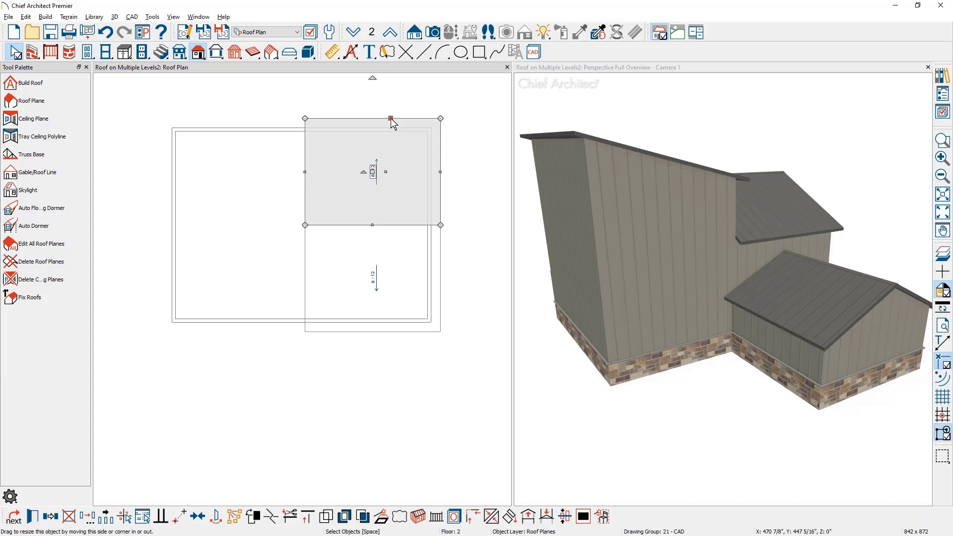
pyautogui.click(406, 334)
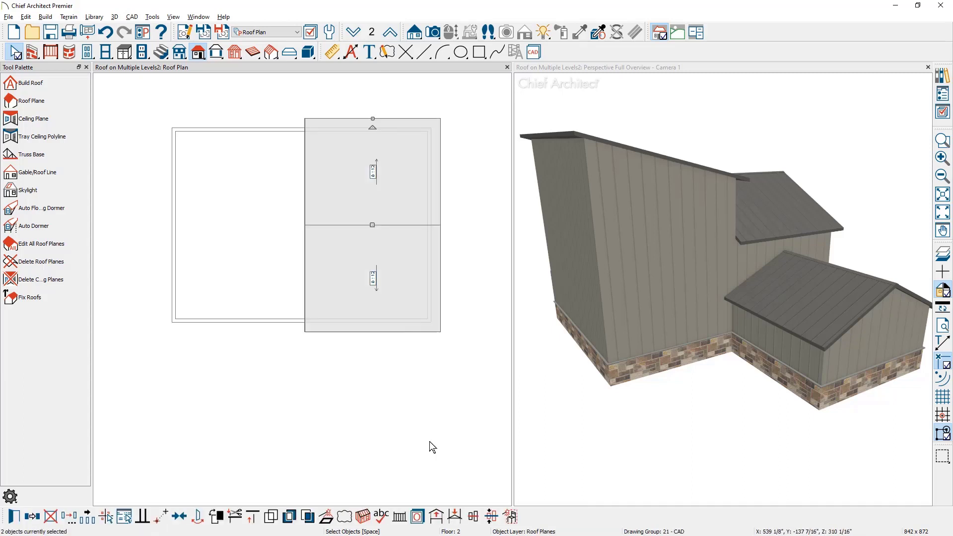
pyautogui.click(455, 519)
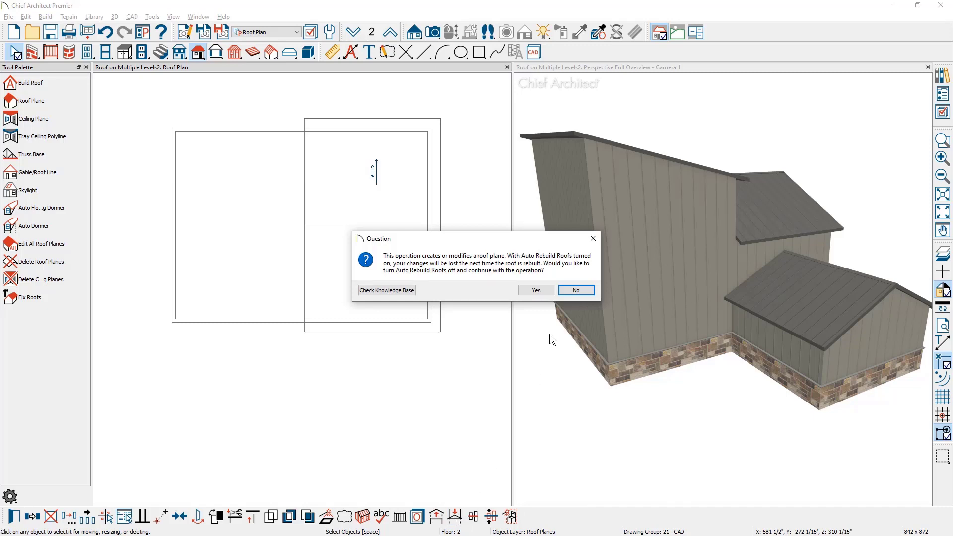
pyautogui.click(548, 291)
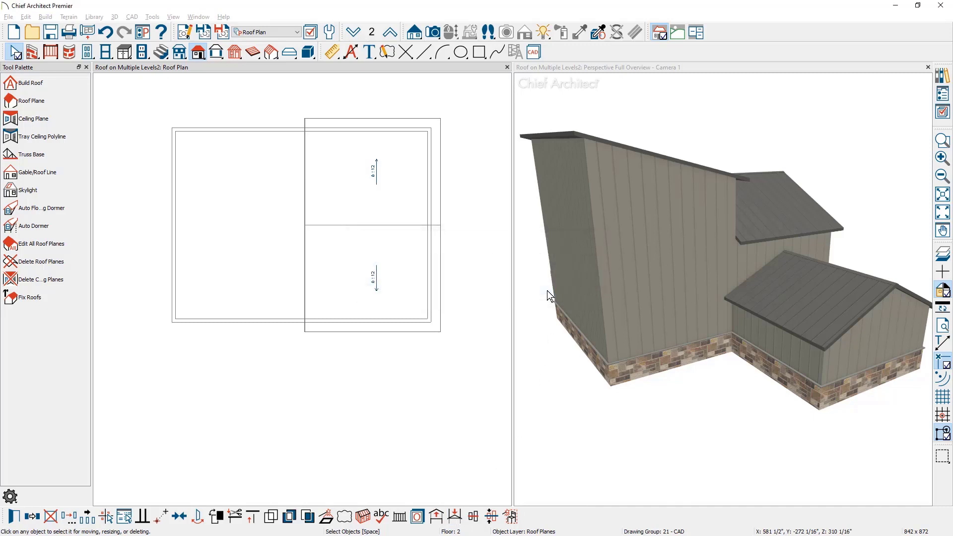
# Check Floor 1, then return to Floor 3 and select its shed roof plane
pyautogui.click(354, 33)
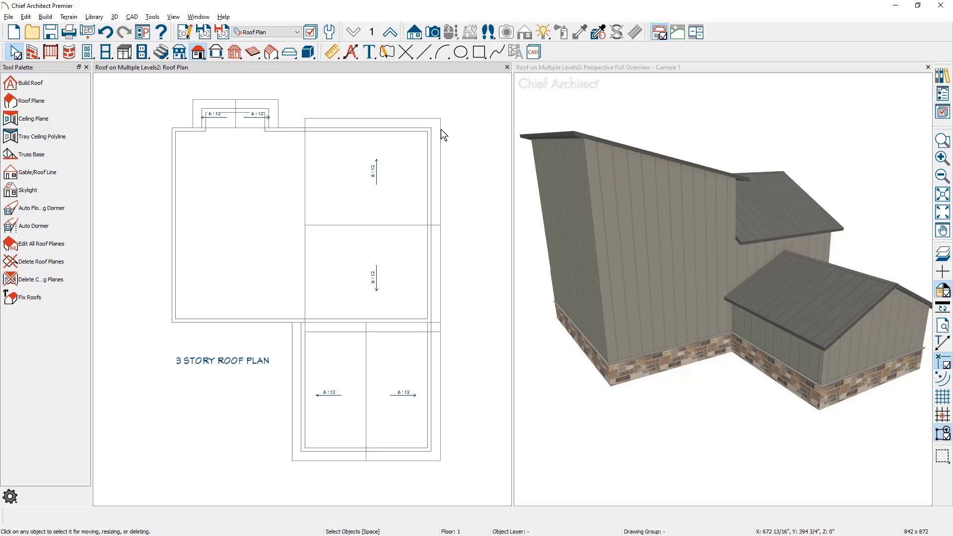
pyautogui.click(390, 32)
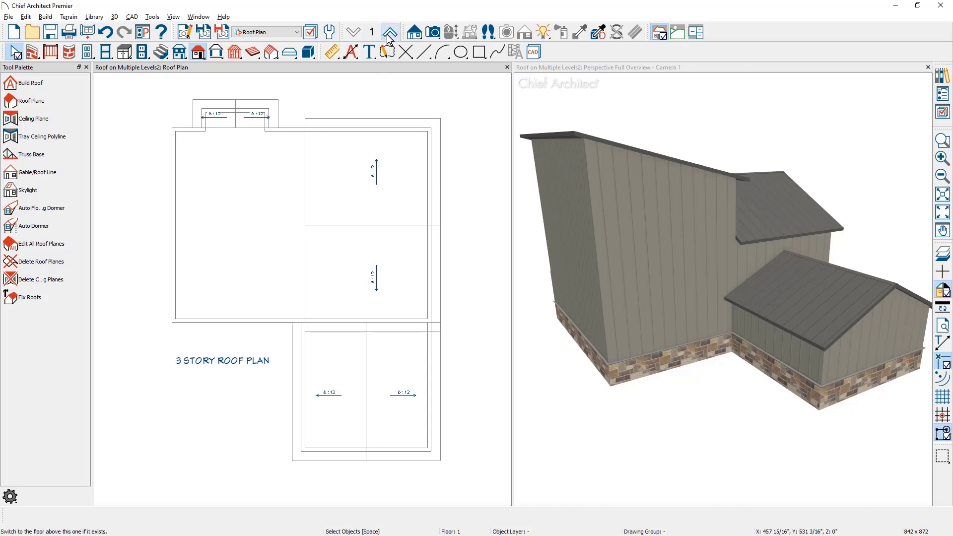
pyautogui.click(389, 32)
pyautogui.click(304, 124)
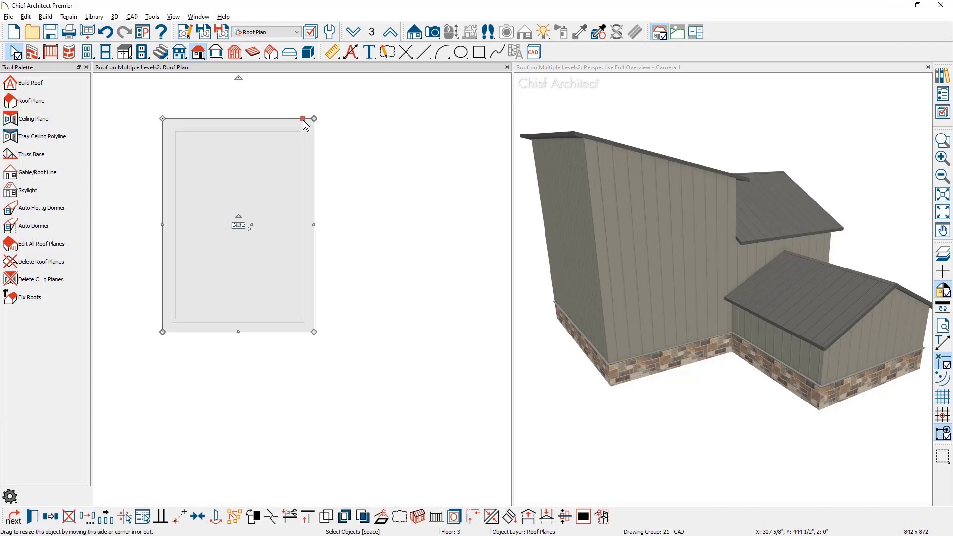
# Pass the 3rd-floor shed roof down through Floor 2 to Floor 1 with Display on Floor Below
pyautogui.click(546, 516)
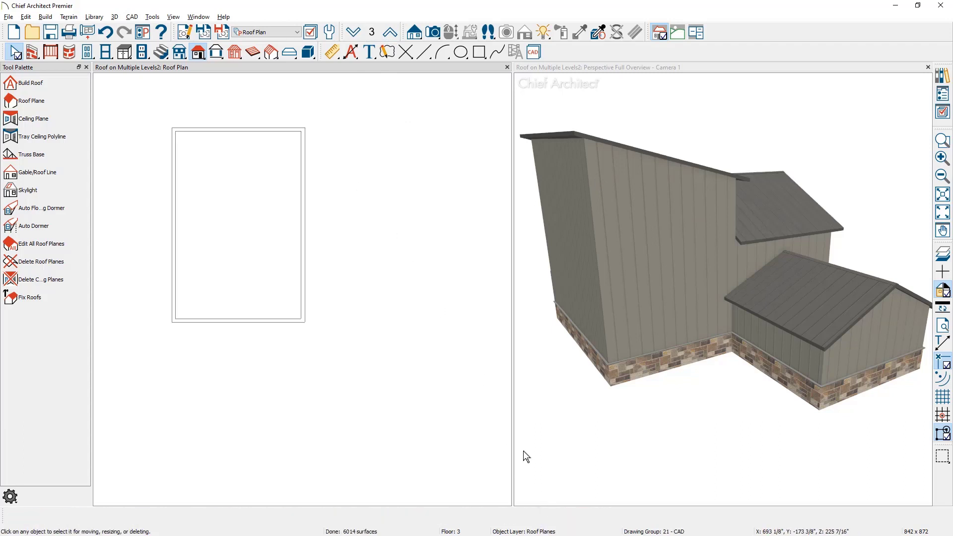
pyautogui.click(353, 32)
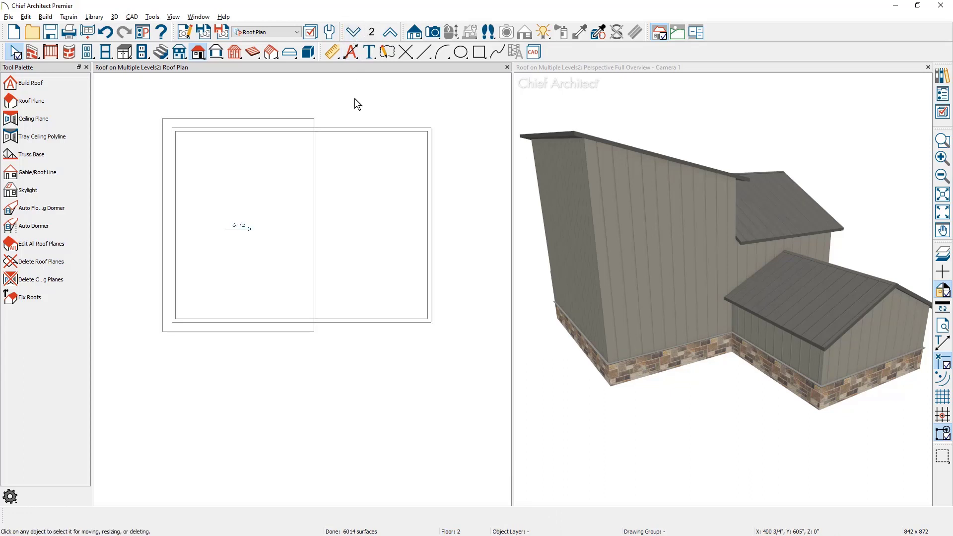
pyautogui.click(304, 119)
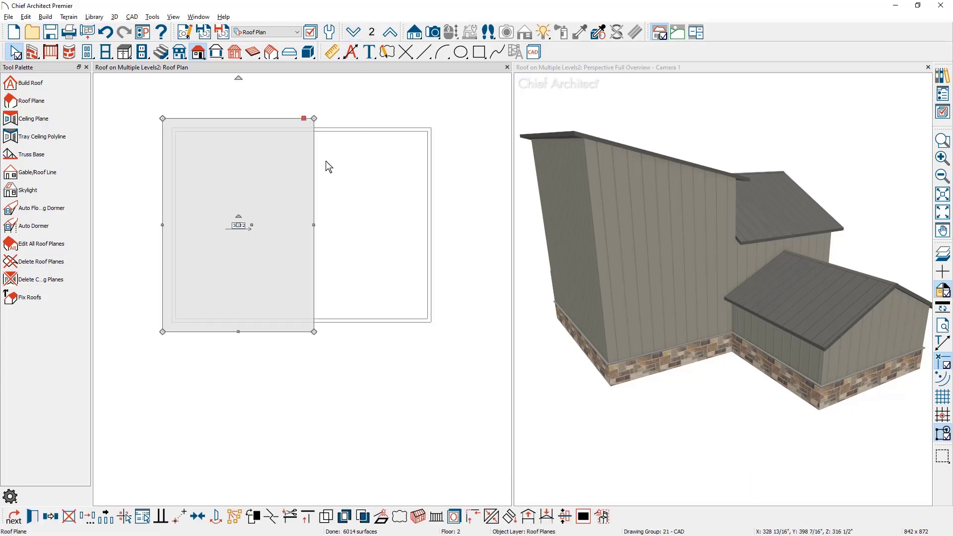
pyautogui.click(546, 516)
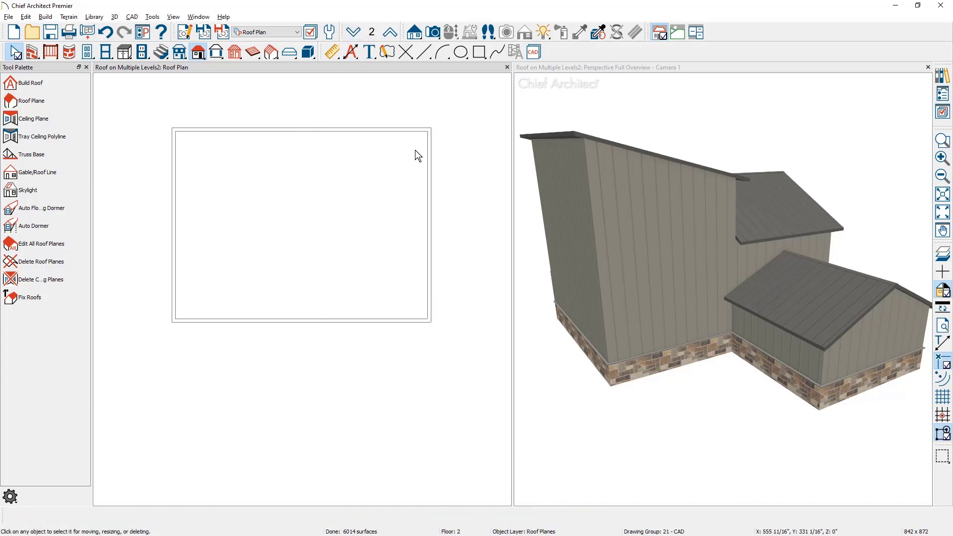
pyautogui.click(353, 31)
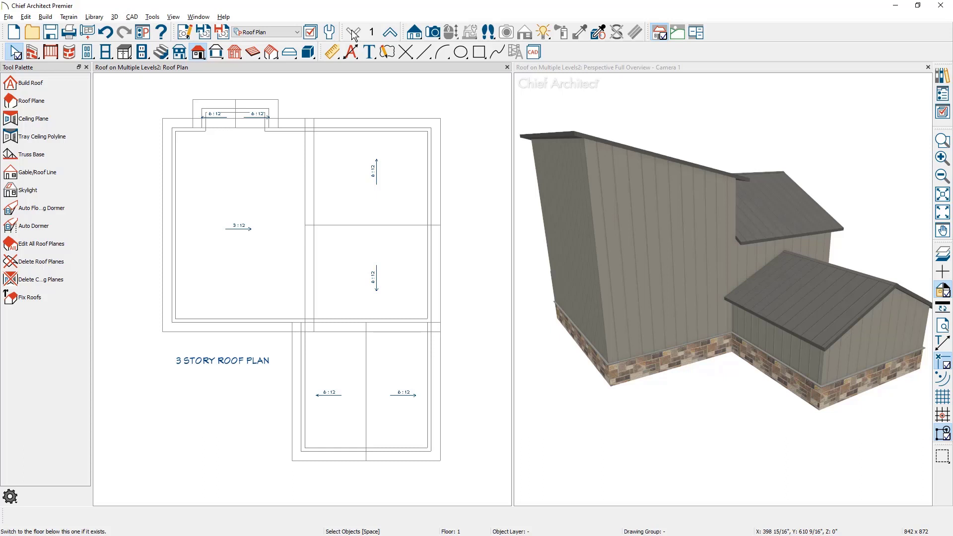
# Undo the Display on Floor Below changes and open the Change Floor/Reference dialog
pyautogui.click(106, 35)
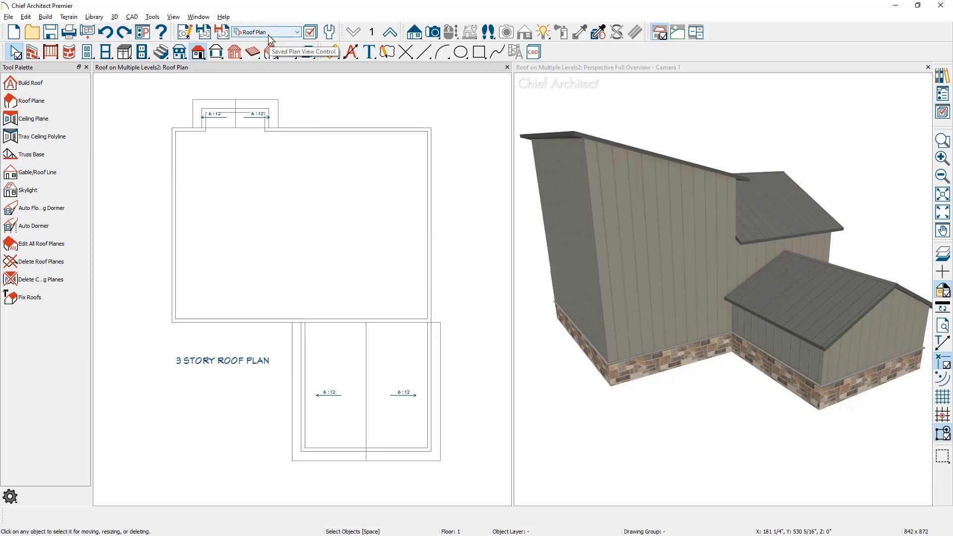
pyautogui.click(371, 33)
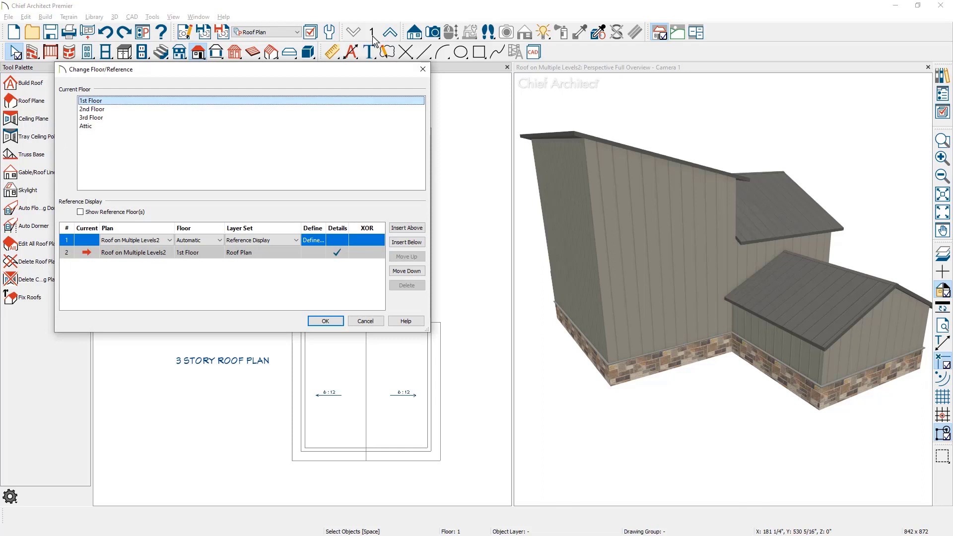
# Assign the Roof Plan layer set to reference row 1 and open its Layer Display Options
pyautogui.click(296, 241)
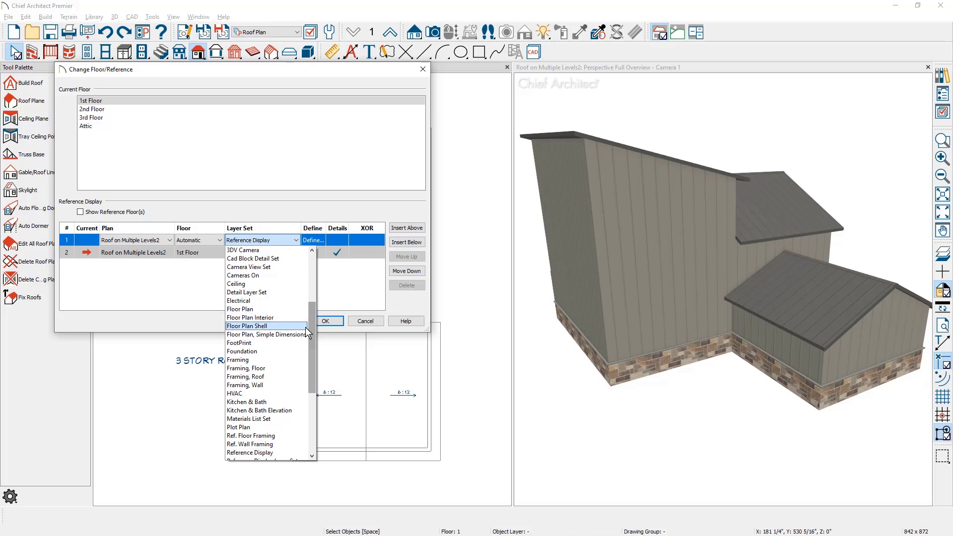
pyautogui.scroll(-3, 290, 383)
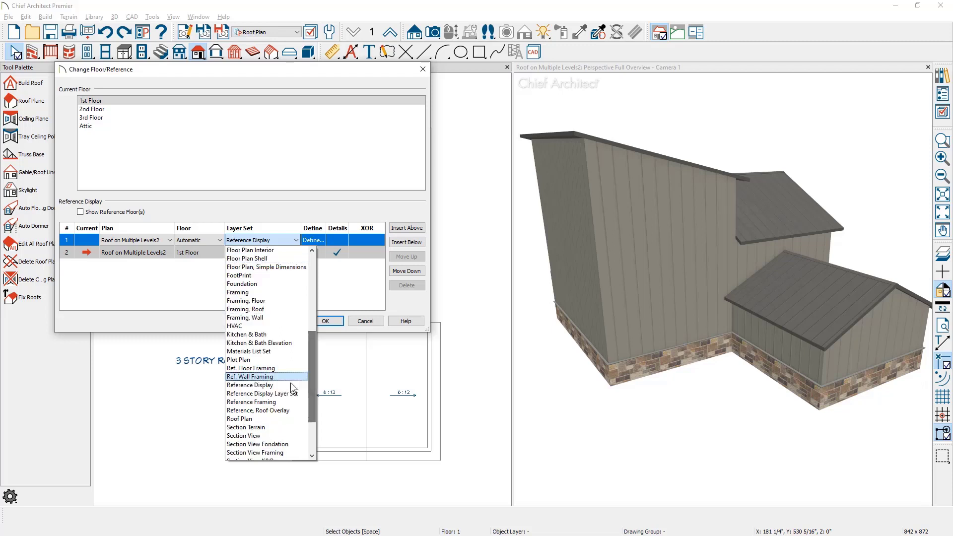
pyautogui.click(261, 416)
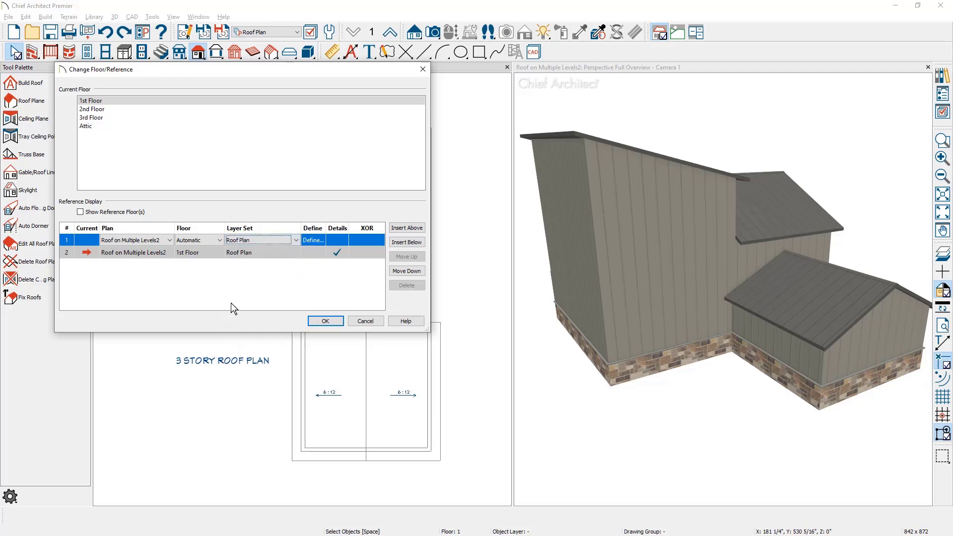
pyautogui.click(306, 239)
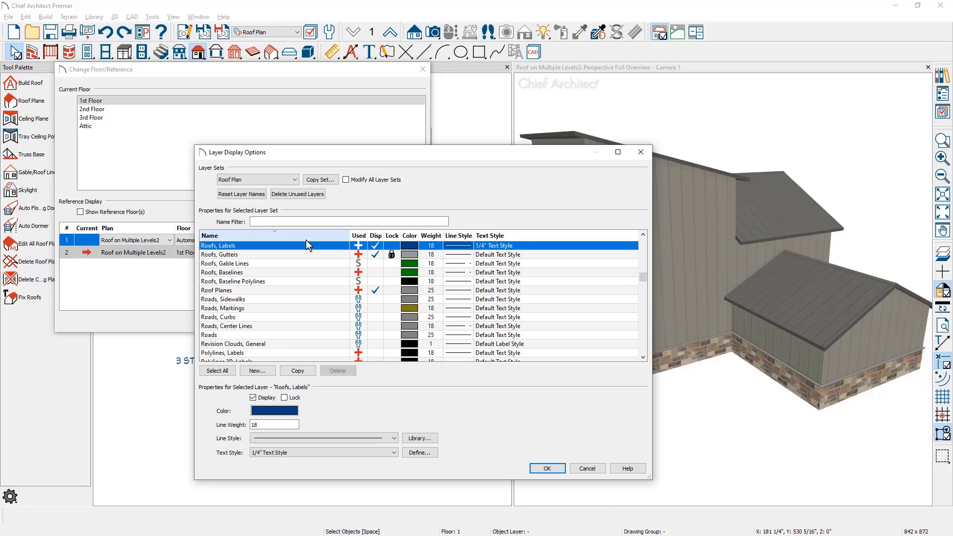
# Copy the Roof Plan layer set as a new set named 'Roof Plan, Ref. Display'
pyautogui.click(325, 179)
pyautogui.click(604, 86)
pyautogui.press('BackSpace')
pyautogui.press('BackSpace')
pyautogui.write(', Ref. Di')
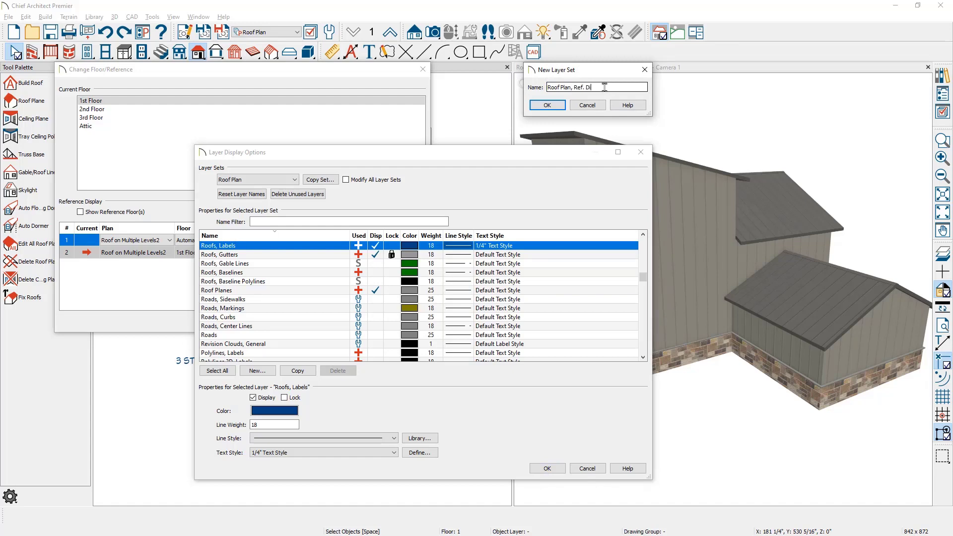
pyautogui.write('splay')
pyautogui.press('Return')
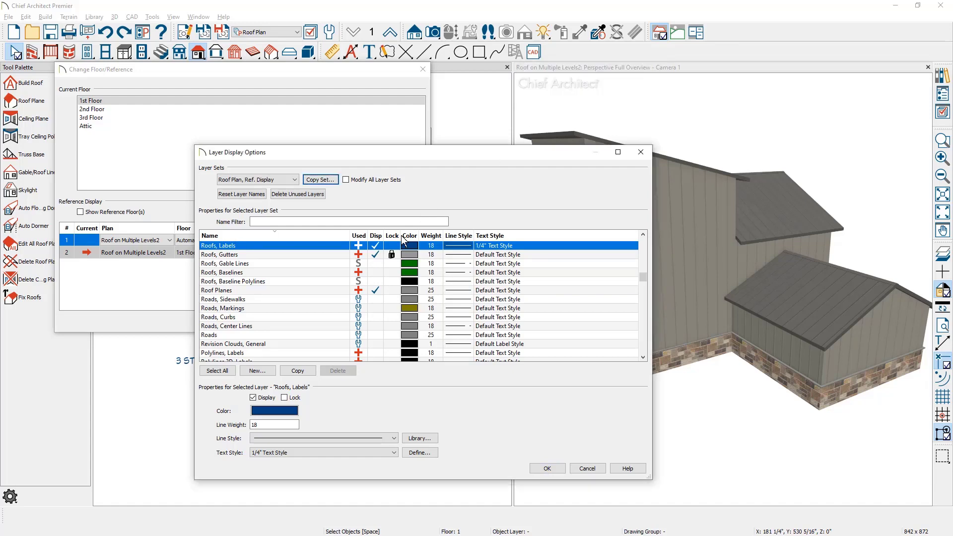
# Sort layers by display, hide all 13 displayed layers, then re-show Roof Planes
pyautogui.click(375, 236)
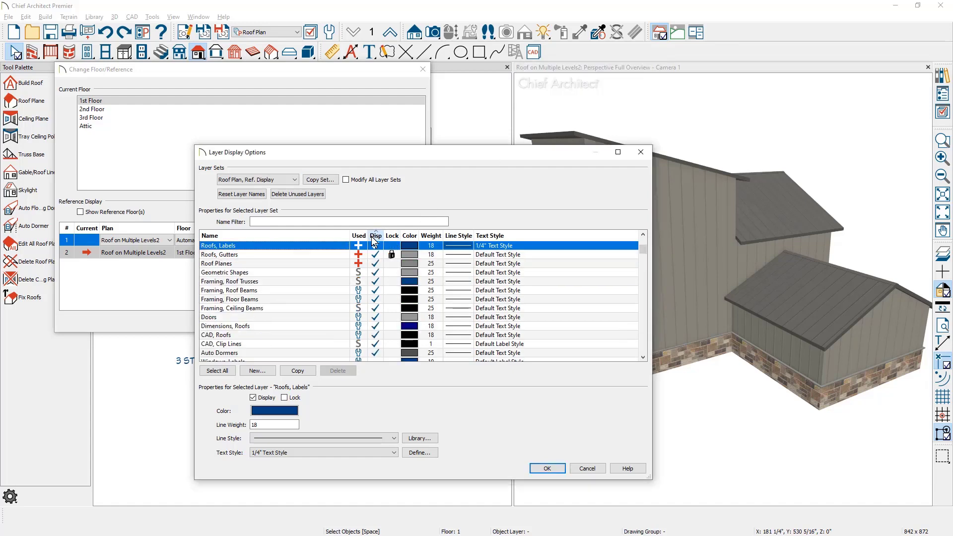
pyautogui.scroll(-2, 326, 305)
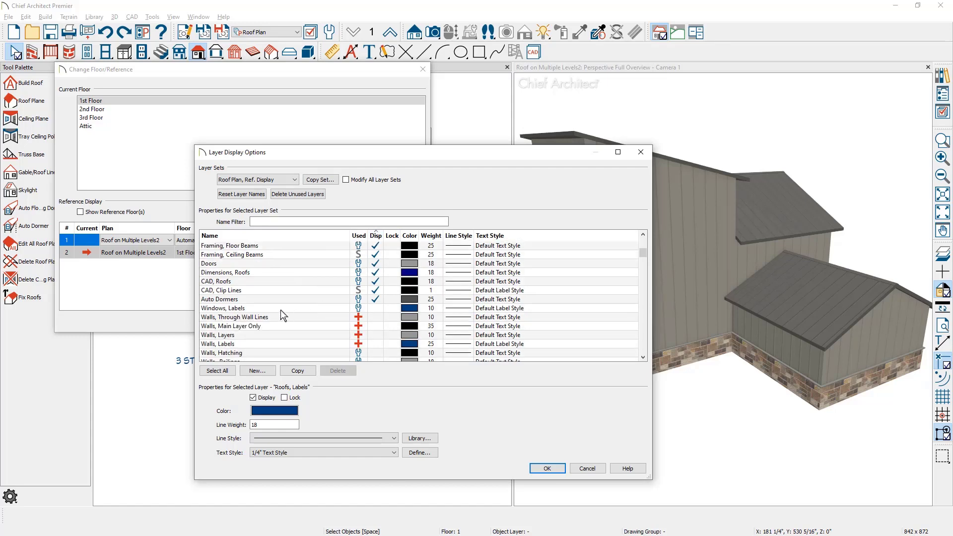
pyautogui.keyDown('shift'); pyautogui.click(248, 299); pyautogui.keyUp('shift')
pyautogui.click(261, 399)
pyautogui.click(261, 399)
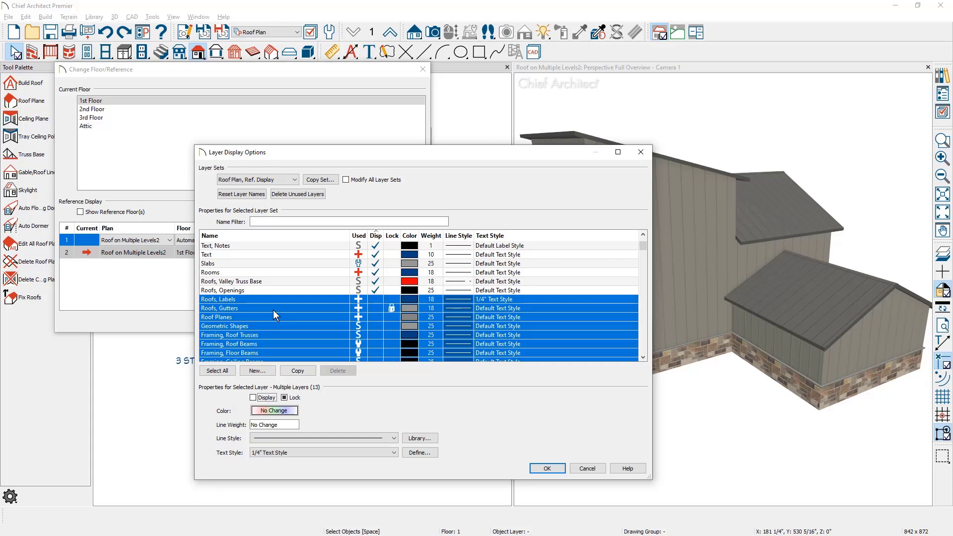
pyautogui.click(276, 315)
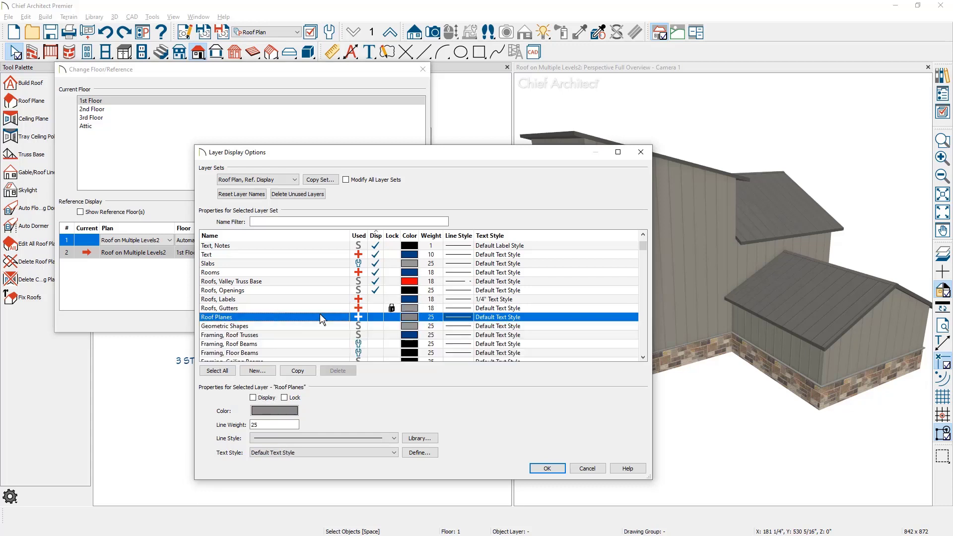
pyautogui.click(375, 317)
# Show Roofs, Labels, hide Roofs Openings, Rooms and Roofs Valley Truss Base, then save the set
pyautogui.scroll(-1, 338, 315)
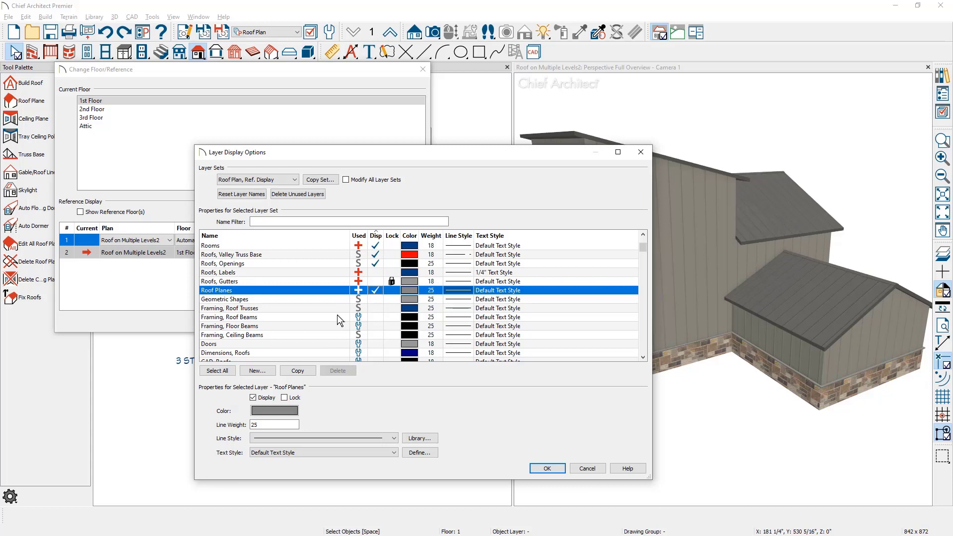
pyautogui.click(376, 273)
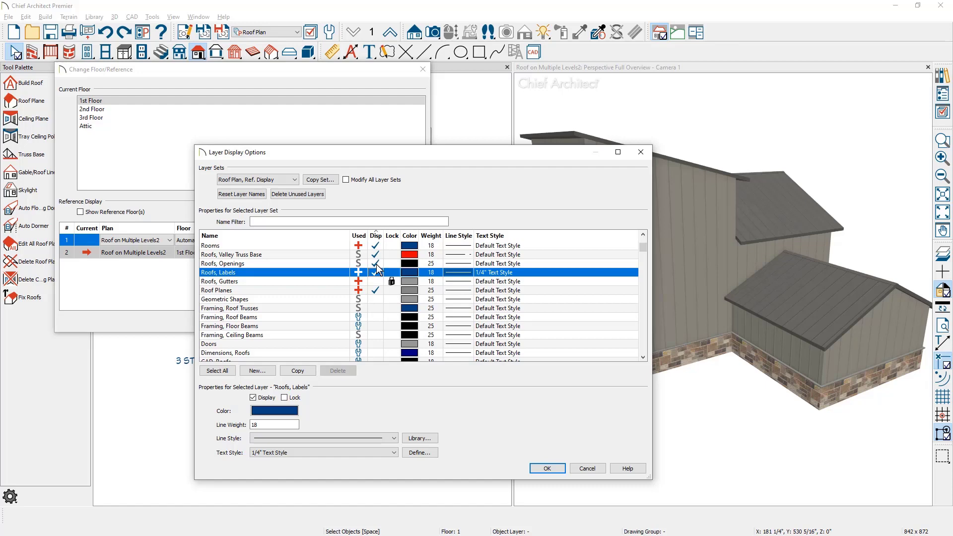
pyautogui.click(375, 264)
pyautogui.click(375, 254)
pyautogui.click(375, 245)
pyautogui.click(436, 272)
pyautogui.scroll(3, 642, 238)
pyautogui.scroll(-1, 633, 254)
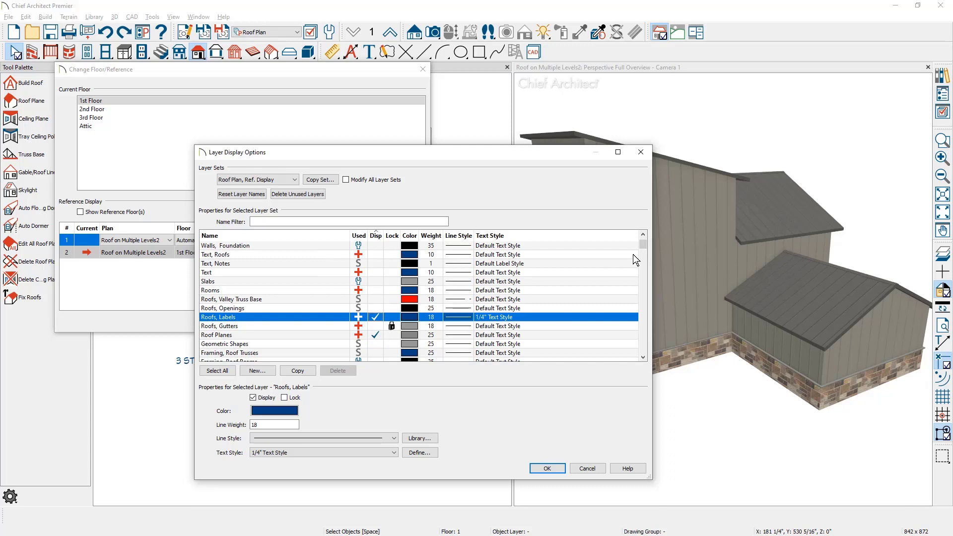
pyautogui.click(547, 469)
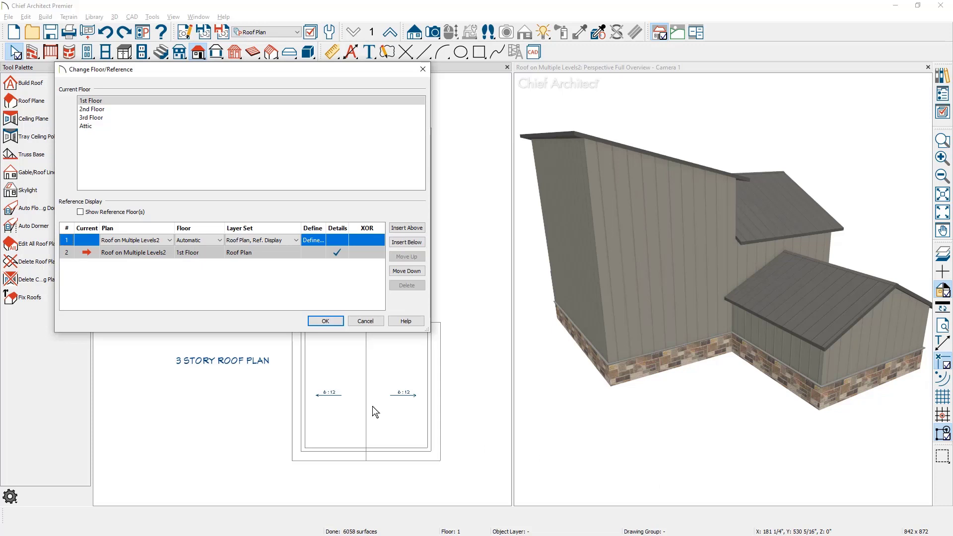
# Reference the 2nd Floor in row 1 and turn on Reference Display to overlay its 6:12 roofs
pyautogui.click(211, 240)
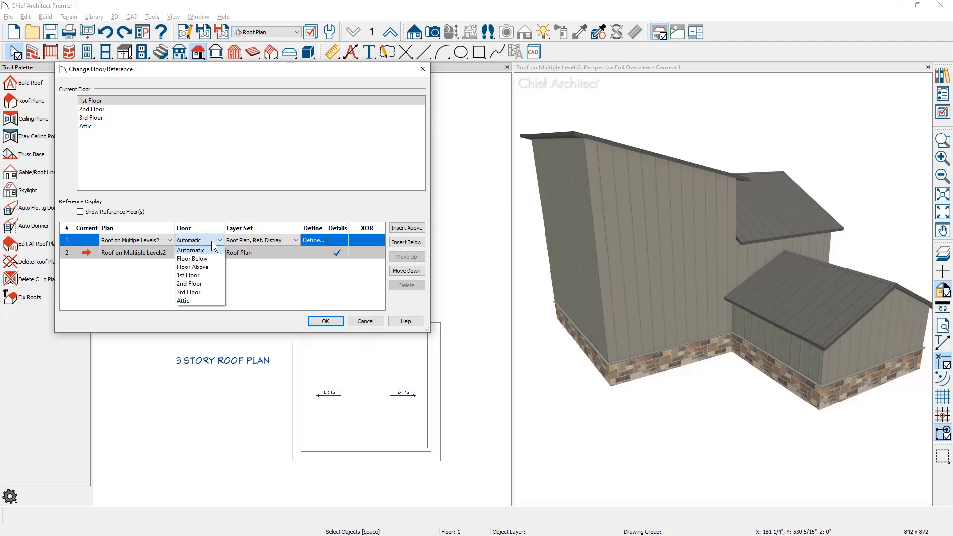
pyautogui.click(208, 283)
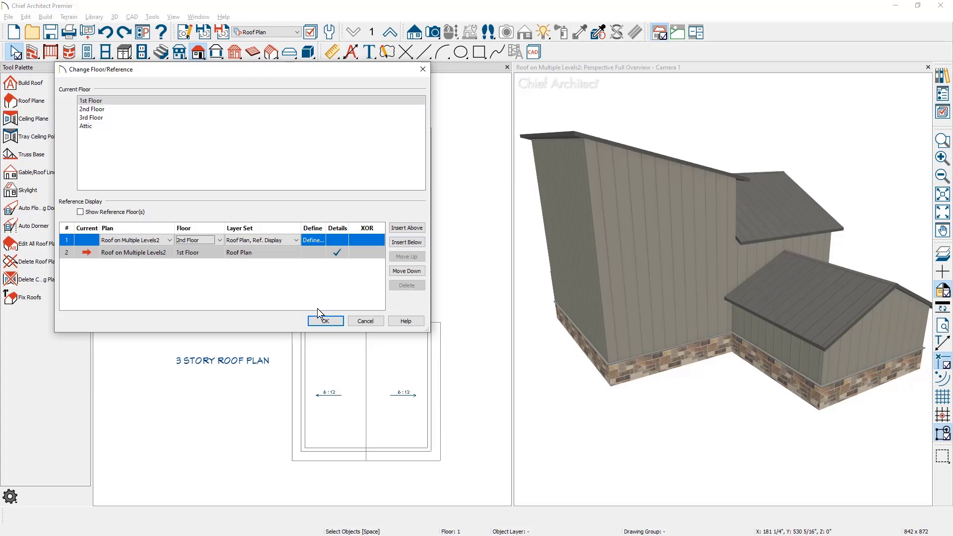
pyautogui.click(323, 320)
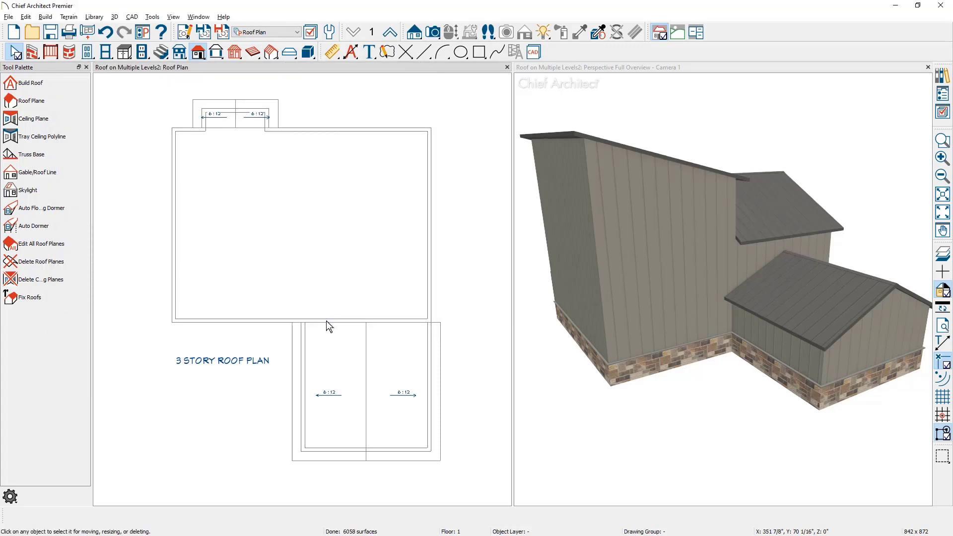
pyautogui.click(943, 264)
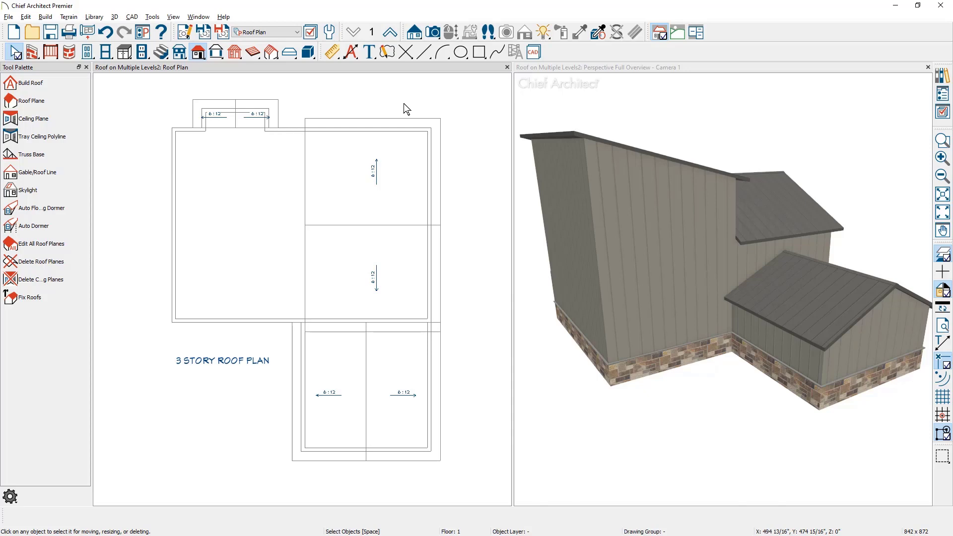
# Insert a reference row above for the 3rd Floor using the Roof Plan, Ref. Display set
pyautogui.click(371, 33)
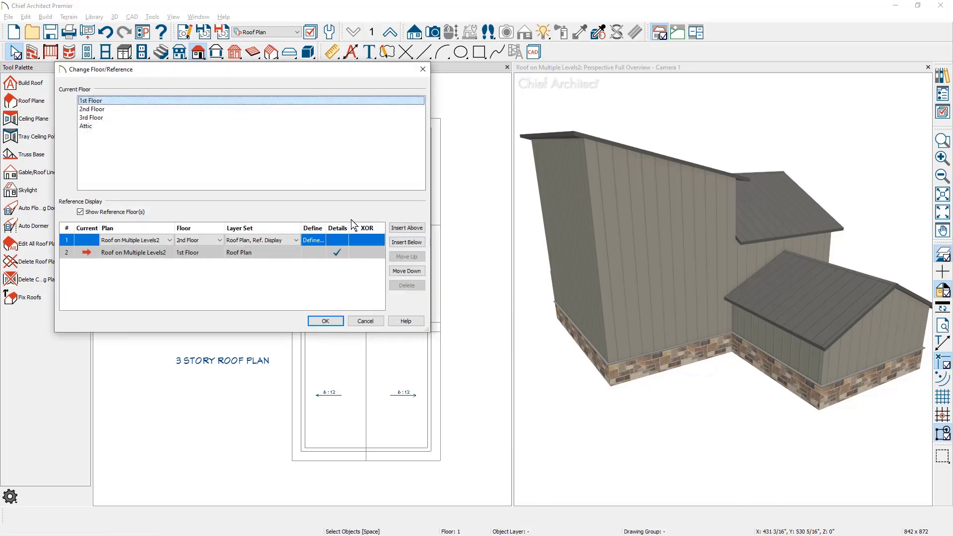
pyautogui.click(415, 229)
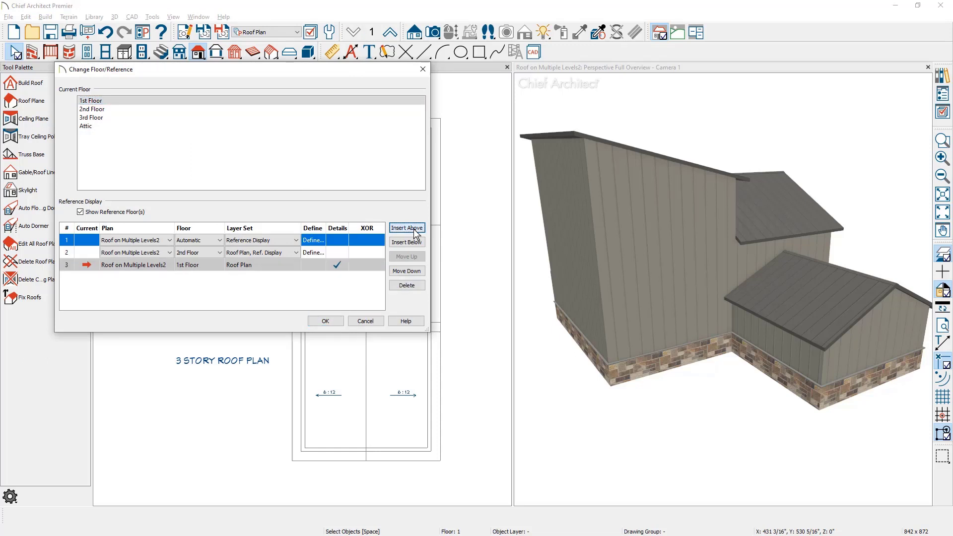
pyautogui.click(208, 241)
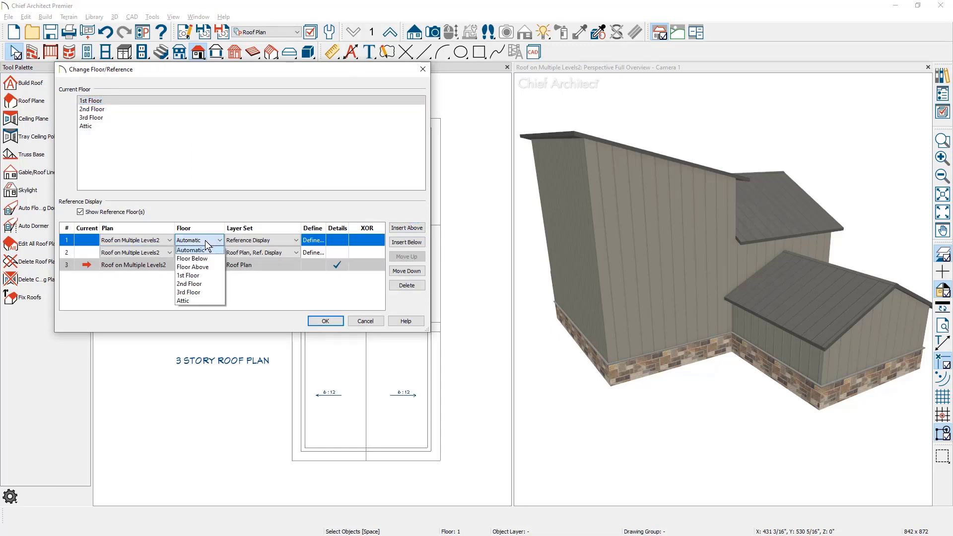
pyautogui.click(210, 291)
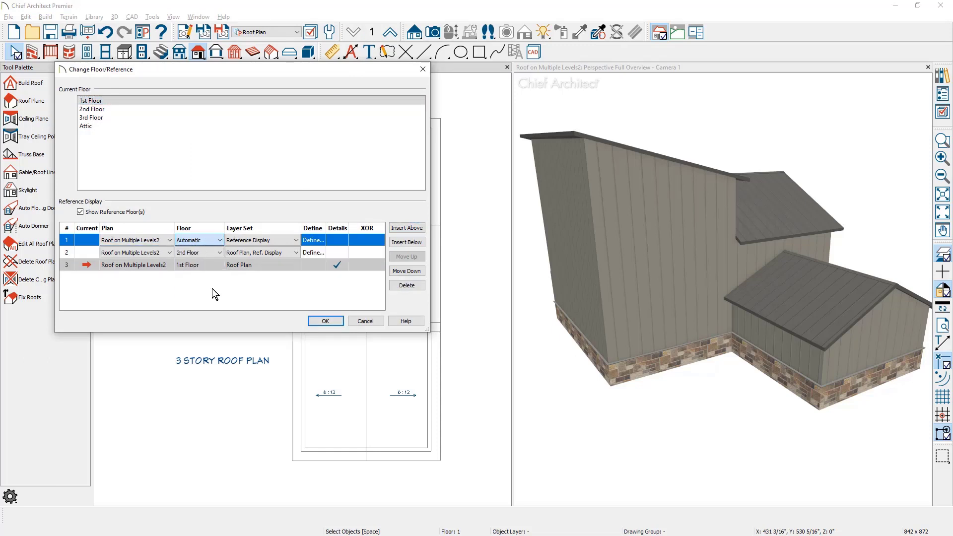
pyautogui.click(296, 240)
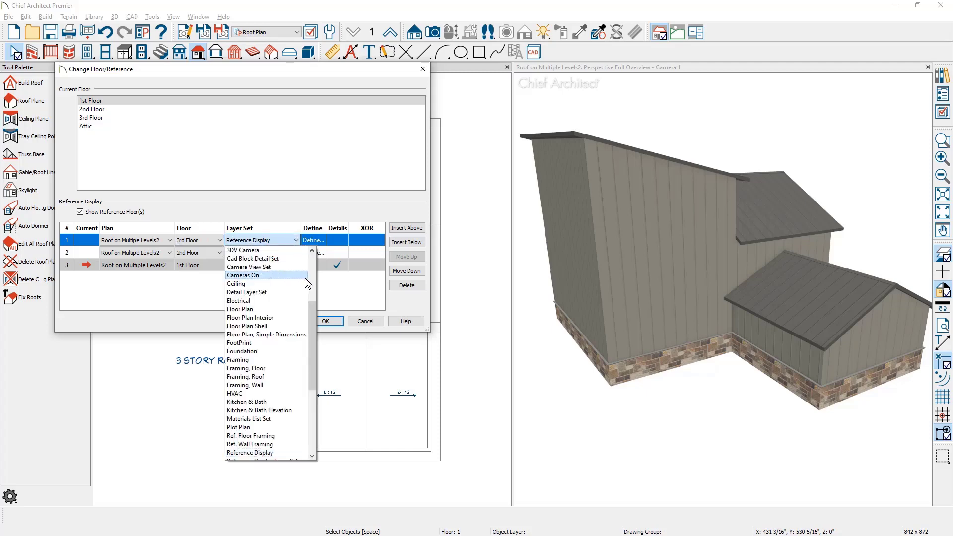
pyautogui.moveTo(310, 314); pyautogui.dragTo(309, 346)
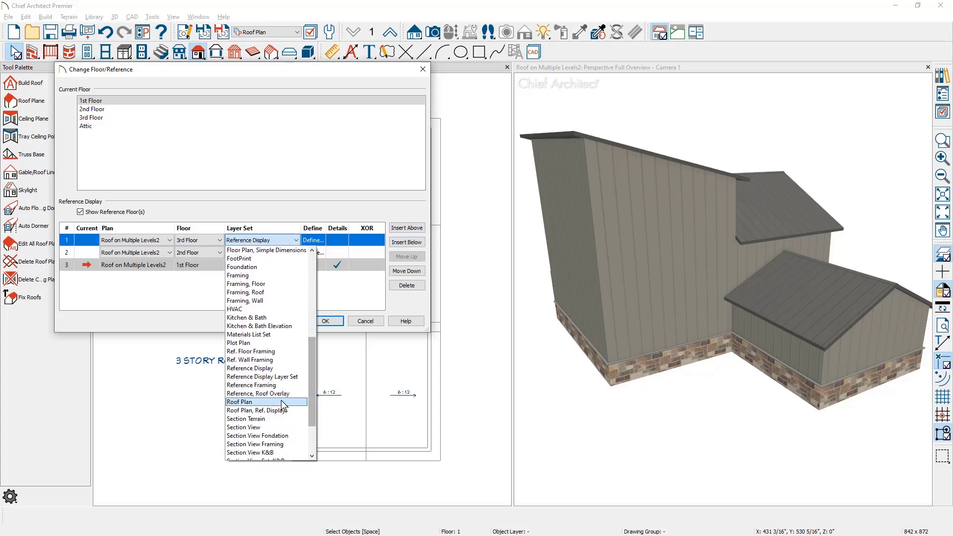
pyautogui.click(263, 427)
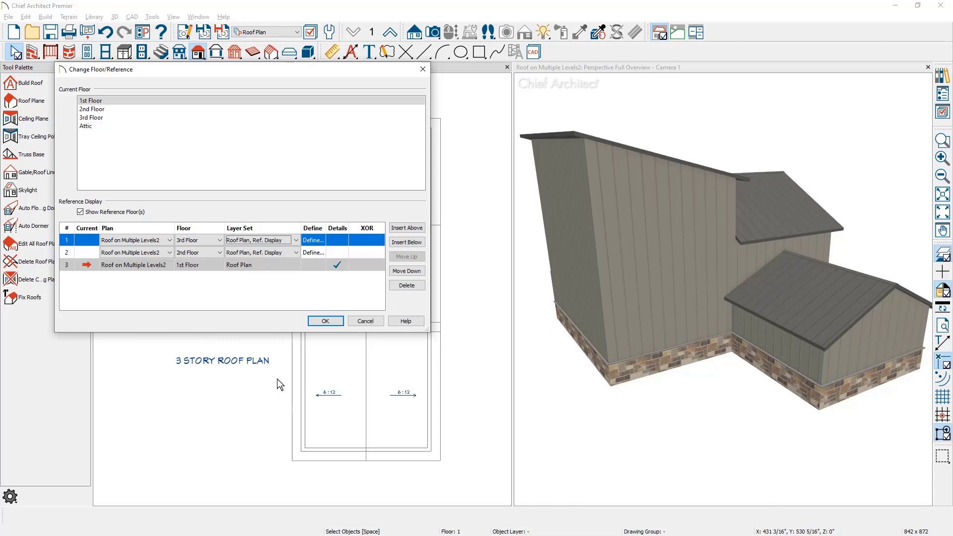
pyautogui.click(310, 320)
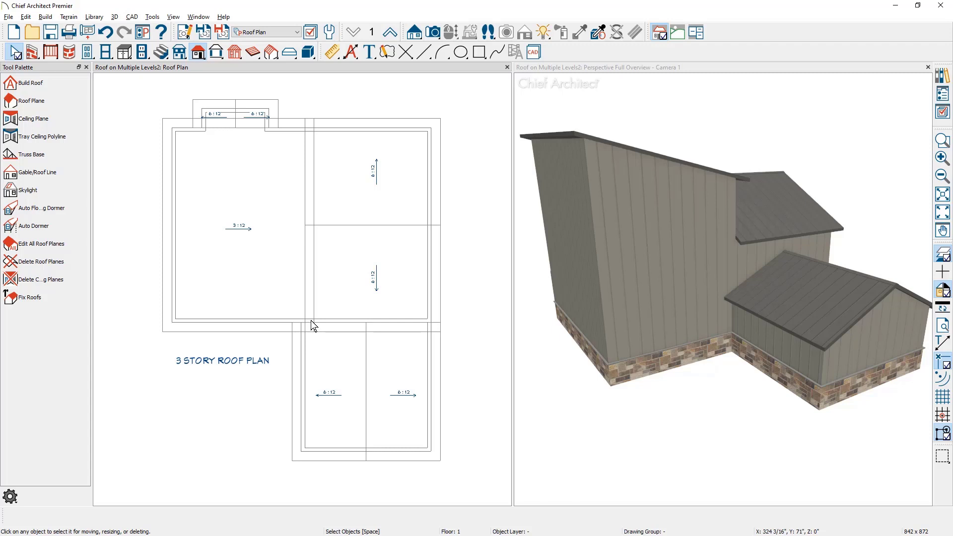
pyautogui.press('F9')
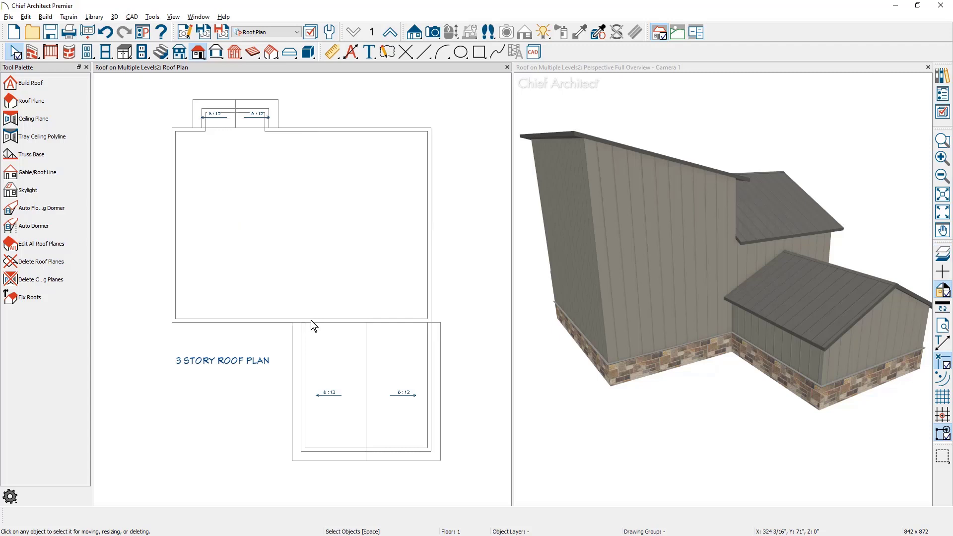